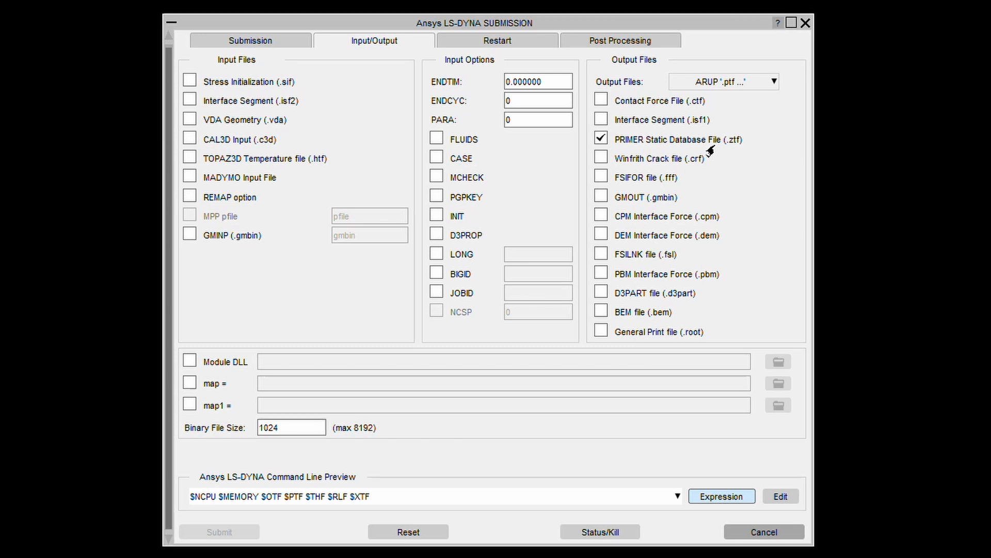
left_click(260, 48)
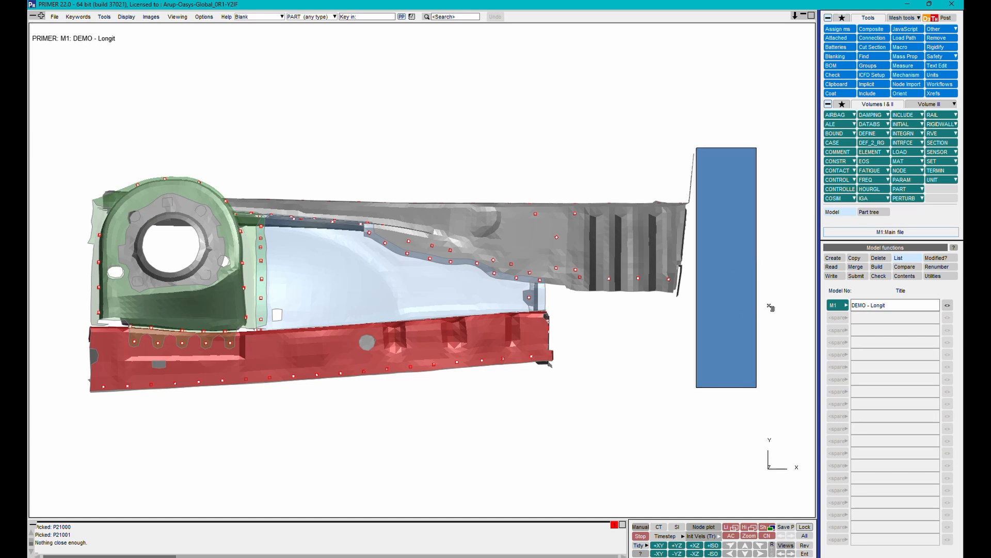
Step: Enable ZTF output in the model write options and save the settings to the oa_pref file
left_click(837, 277)
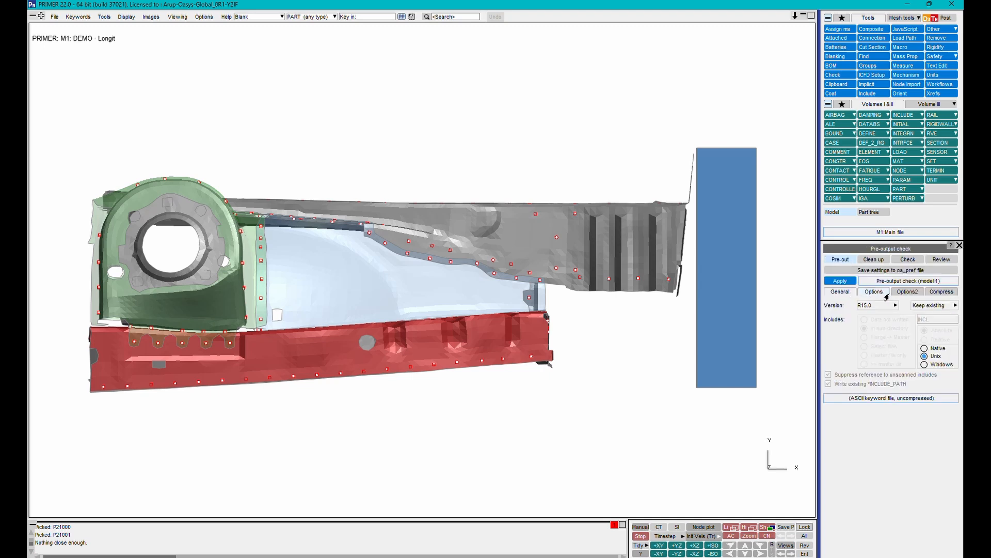
left_click(884, 295)
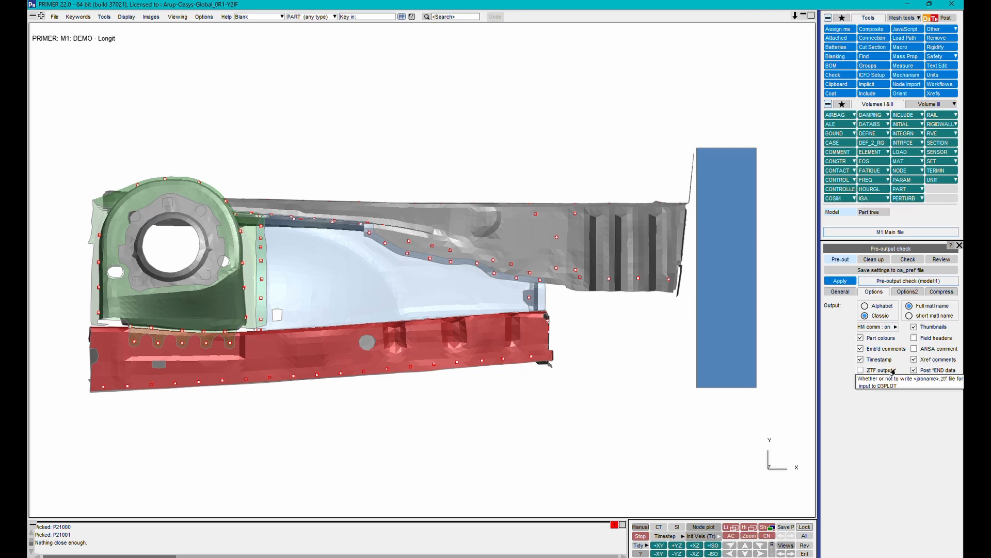
left_click(859, 370)
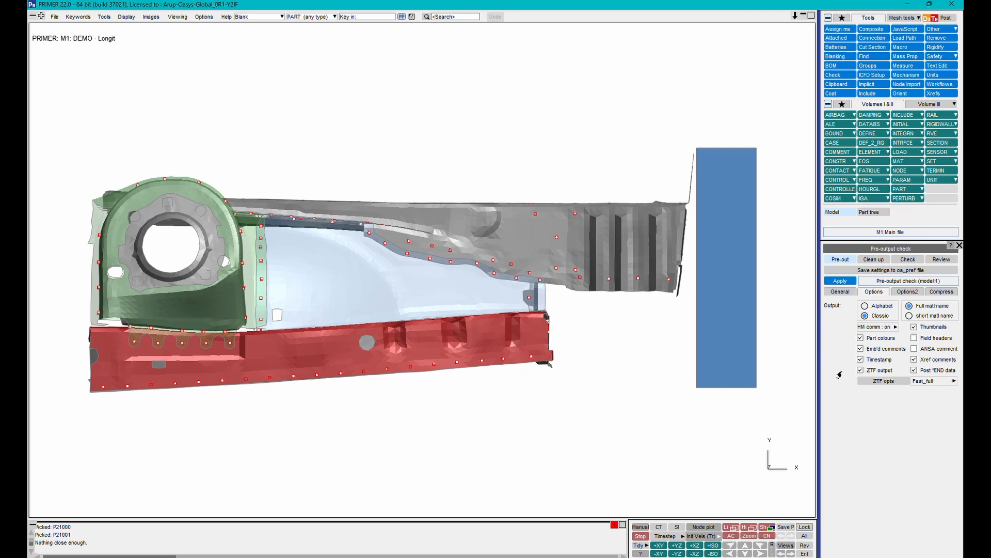
left_click(847, 277)
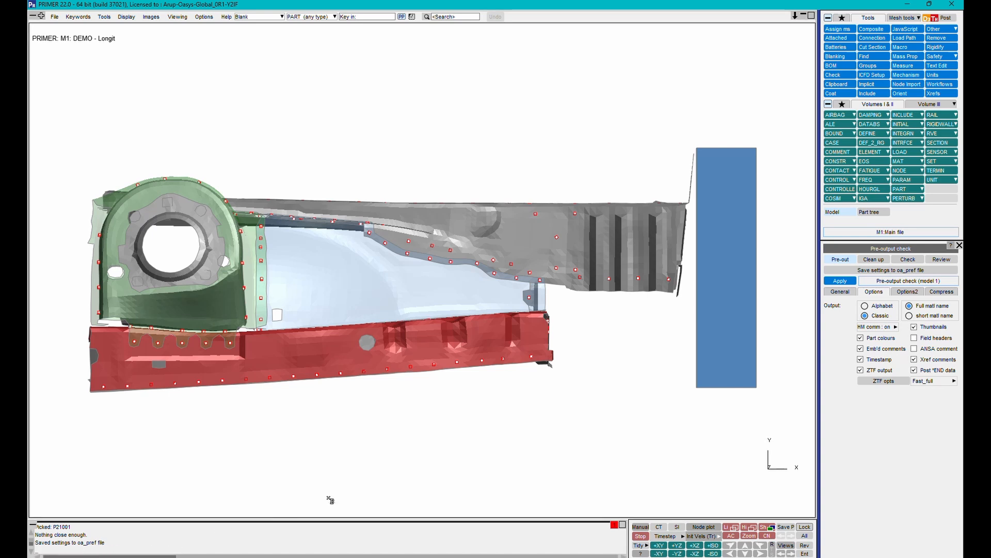
Step: Review the ZTF data categories and the available keyword output styles without changing them
left_click(860, 385)
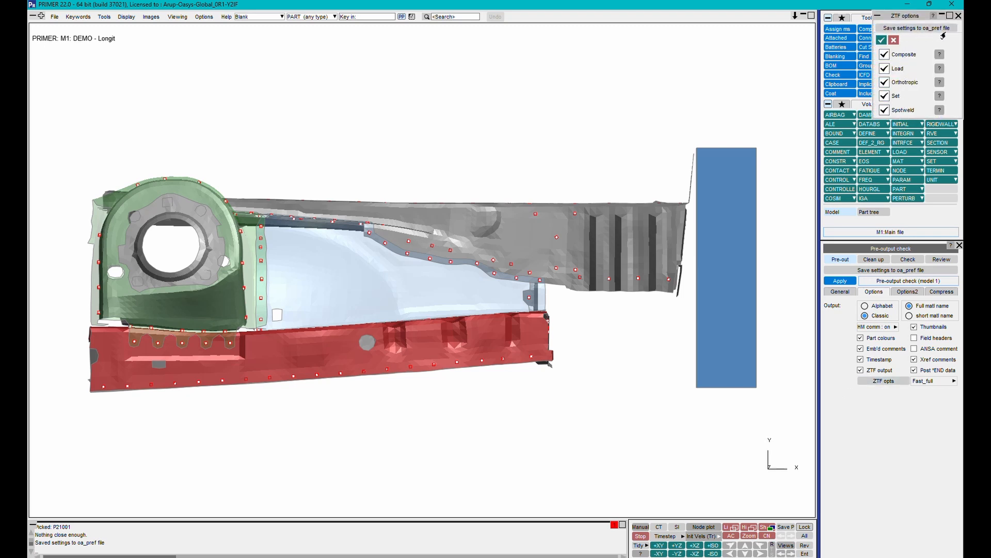
left_click(958, 16)
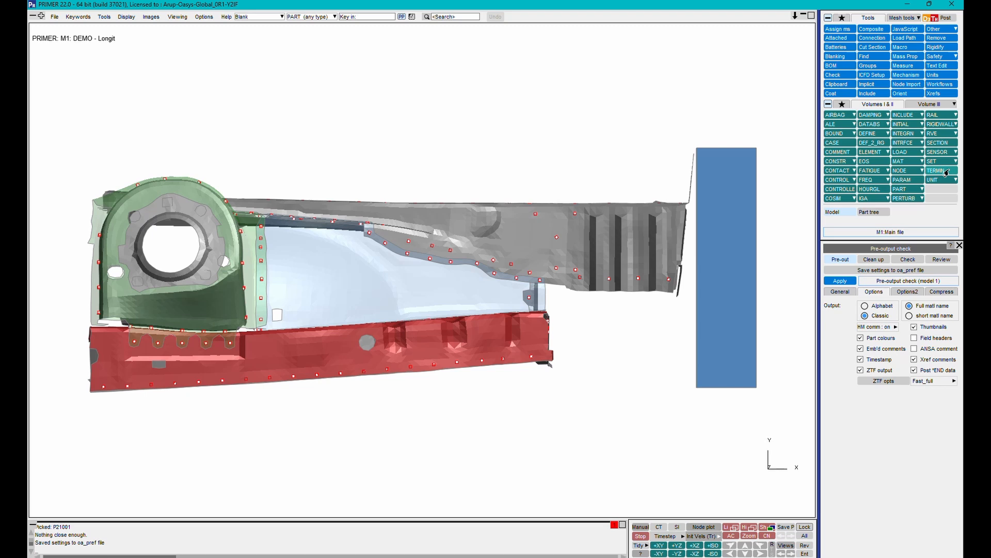
left_click(947, 382)
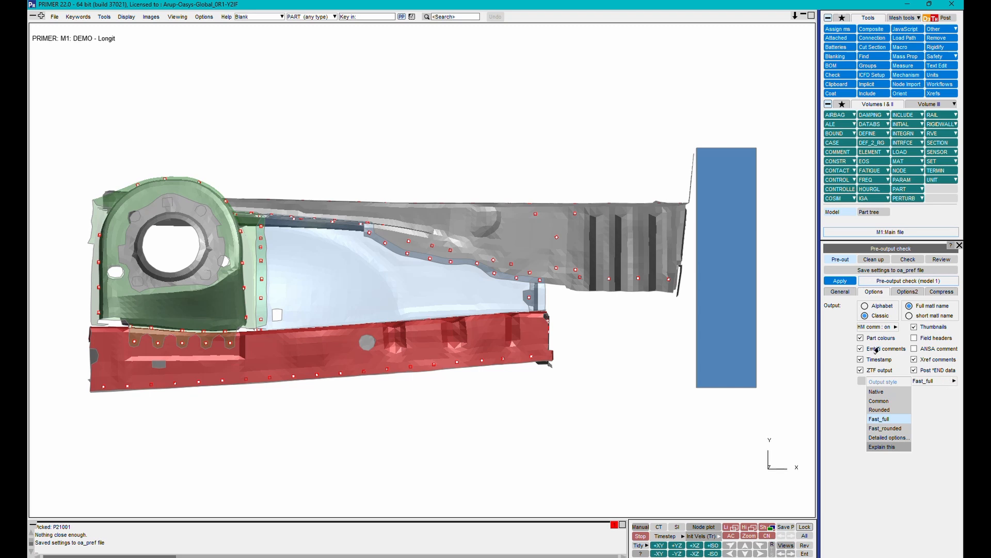
left_click(837, 360)
Step: Apply the output options to write crush3_aluminium_modified.key together with its ZTF file
left_click(840, 281)
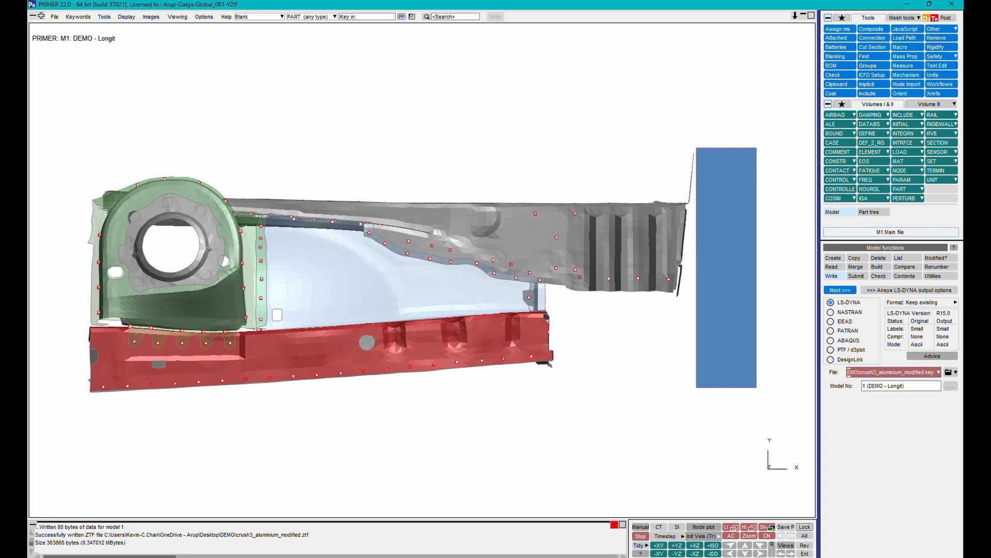
key("alt+Tab")
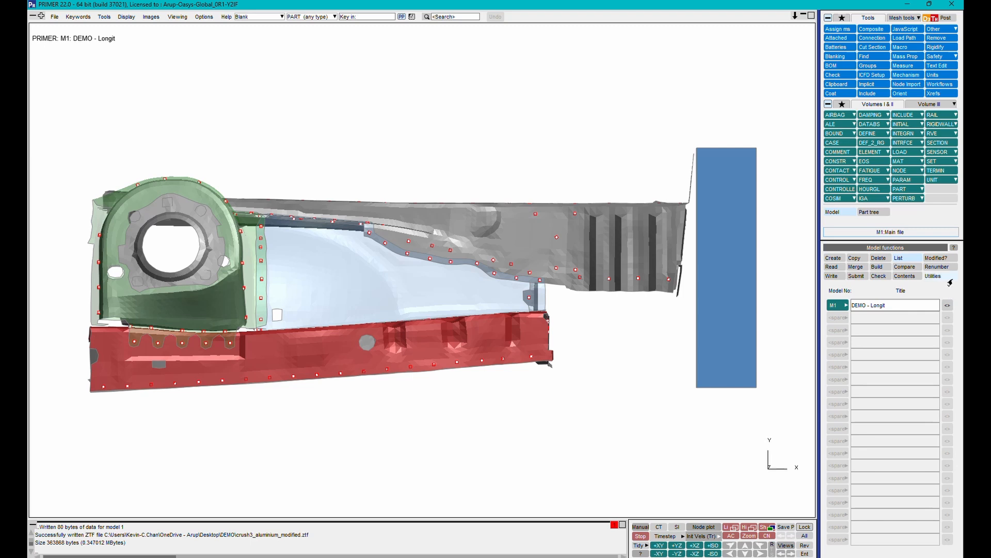
Step: Open the model utility for writing ZTF and group files
left_click(950, 279)
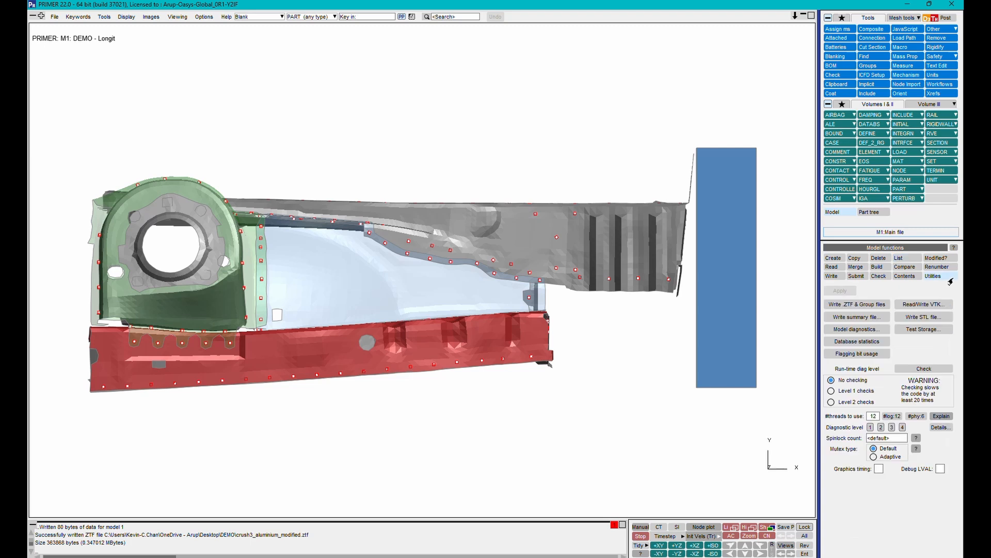
left_click(884, 312)
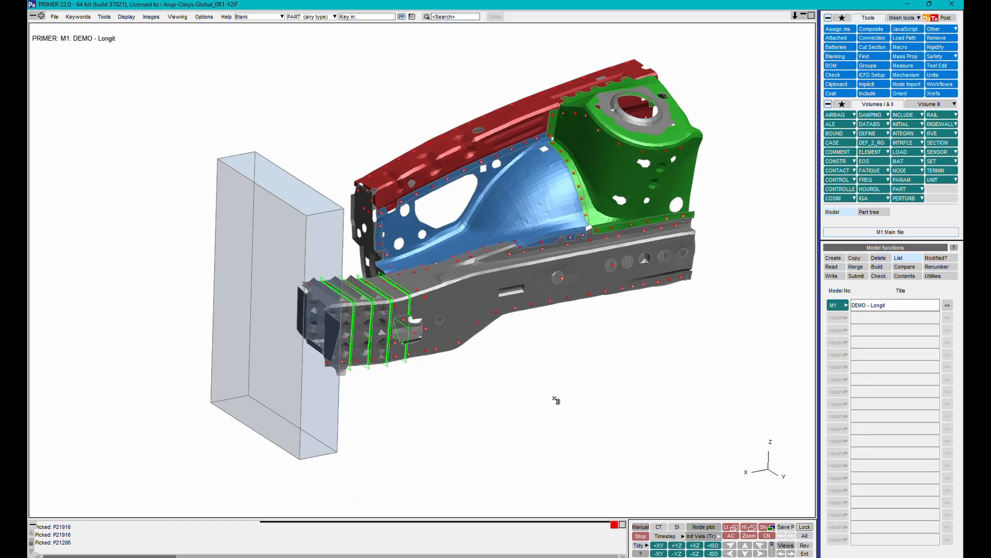
Step: Examine the spotwelds and cross-section planes at the front end of the longitudinal rail
scroll(370, 350, "up", 3)
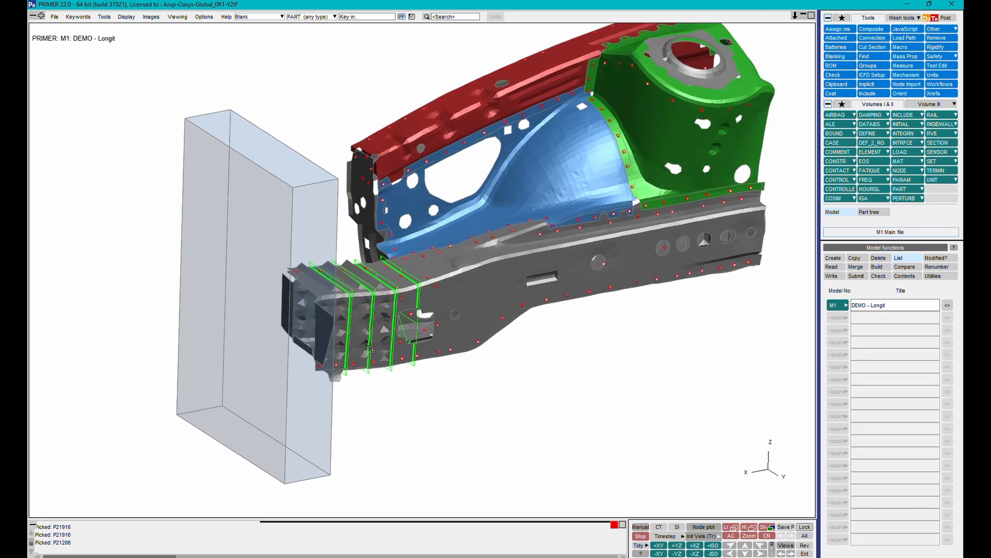
left_click_drag(370, 348, 348, 304, "shift")
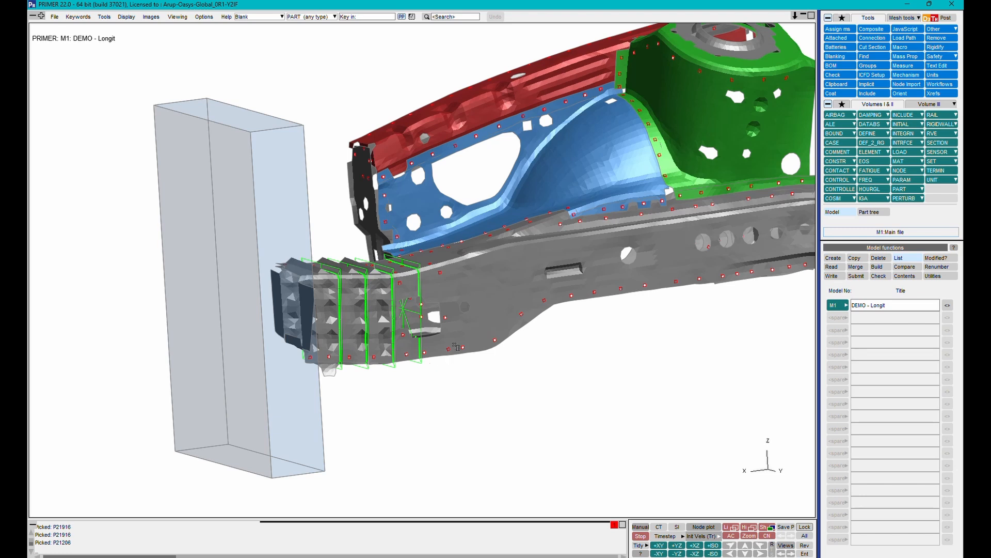
scroll(445, 356, "up", 5)
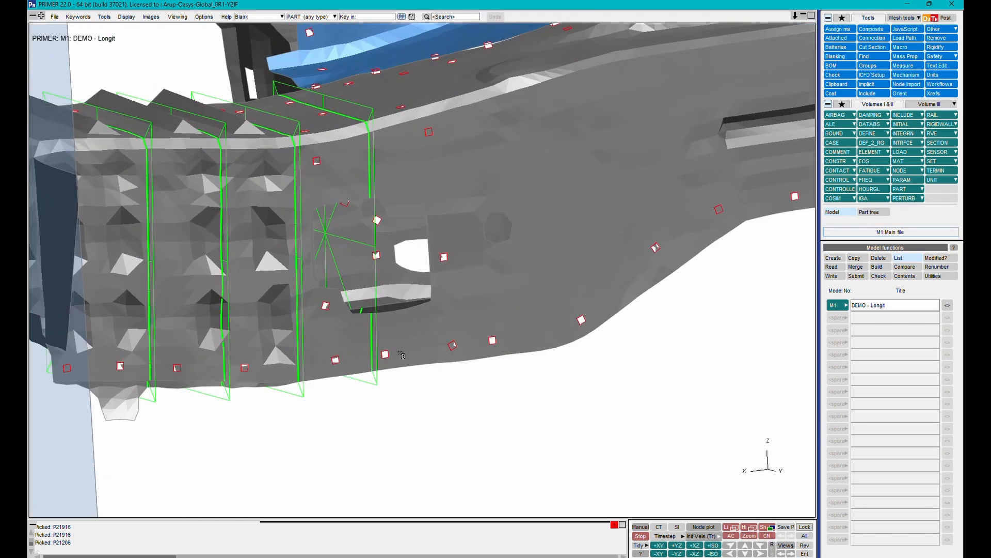
scroll(402, 355, "down", 5)
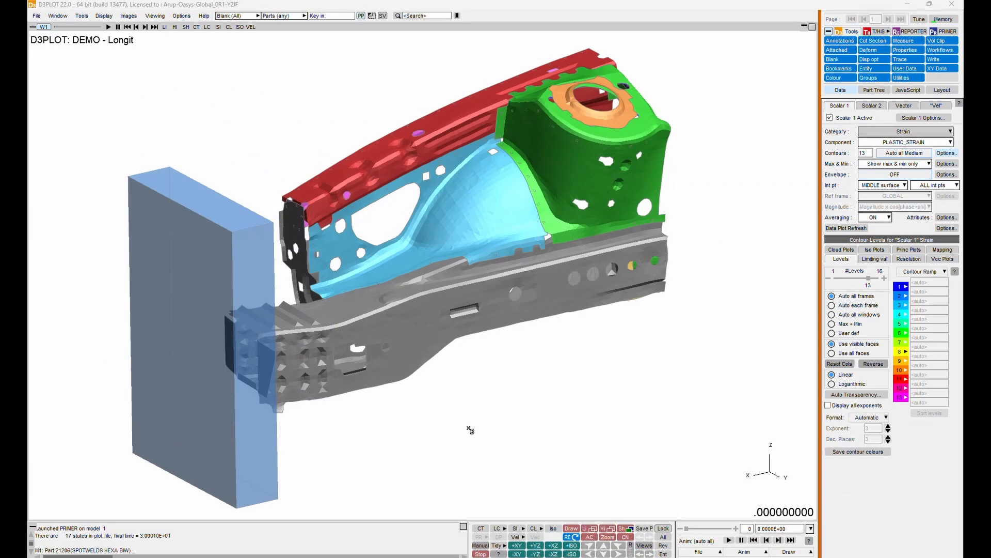
Step: Switch to D3PLOT, plot plastic strain contours on the animated crash model, and return to the shaded display
left_click(470, 430)
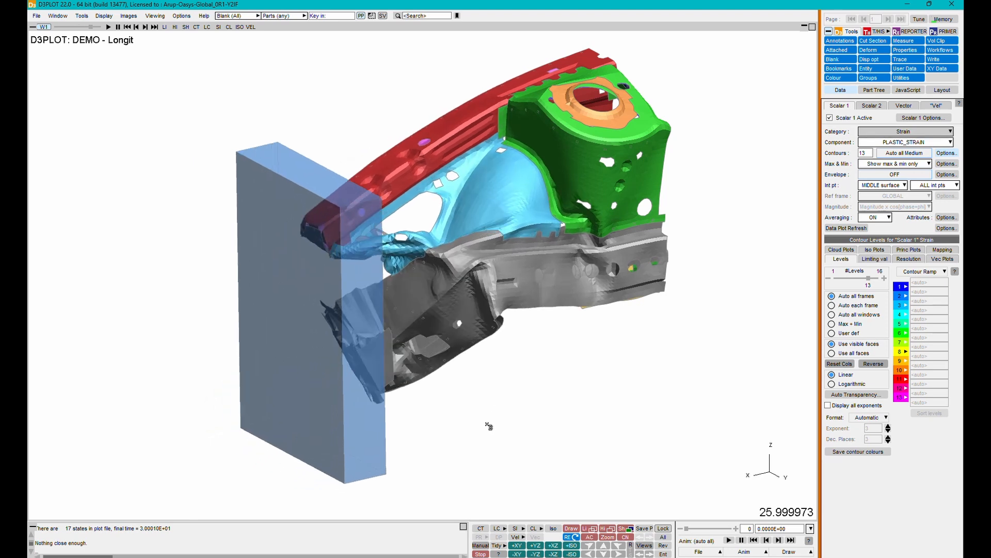
left_click(515, 529)
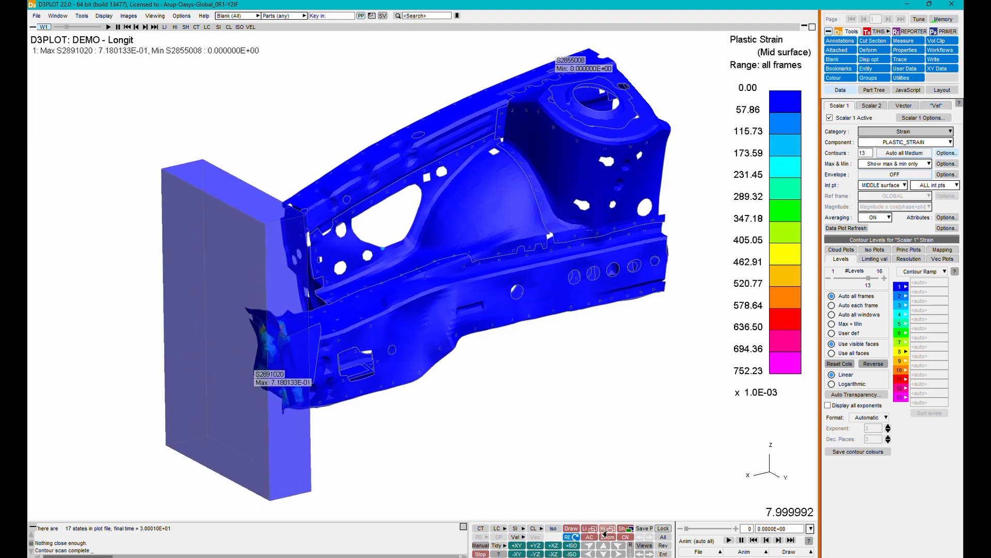
left_click(623, 529)
left_click_drag(404, 364, 639, 478)
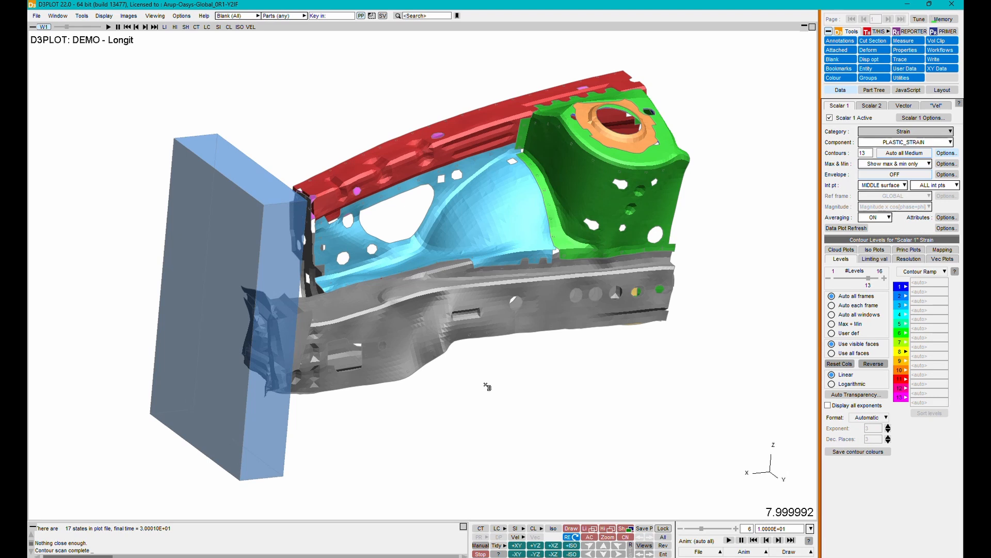
Step: Examine the solid spotweld elements on the deformed rail's upper flange and read the spotweld part's information
left_click_drag(518, 301, 309, 343, "shift")
scroll(308, 343, "up", 4)
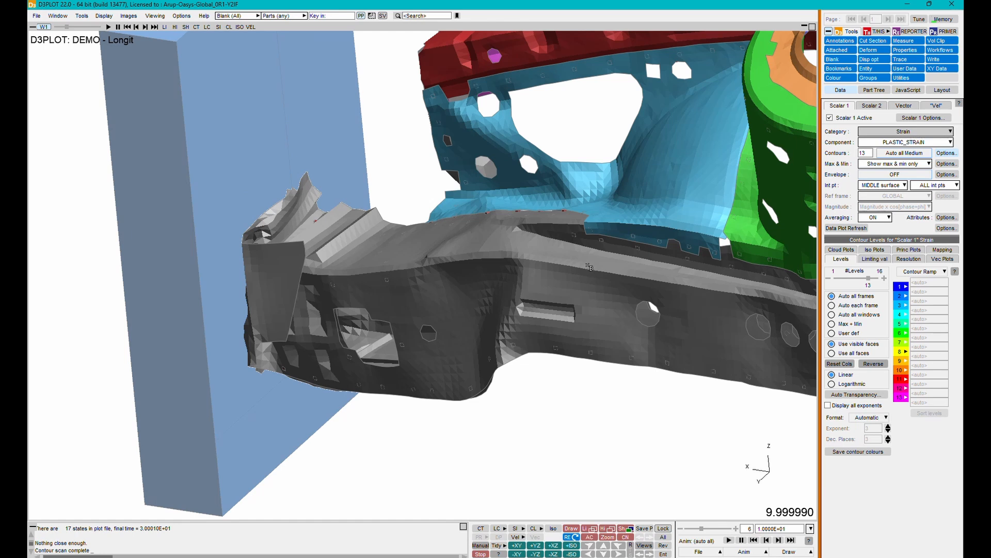
scroll(559, 197, "up", 5)
scroll(559, 198, "up", 3)
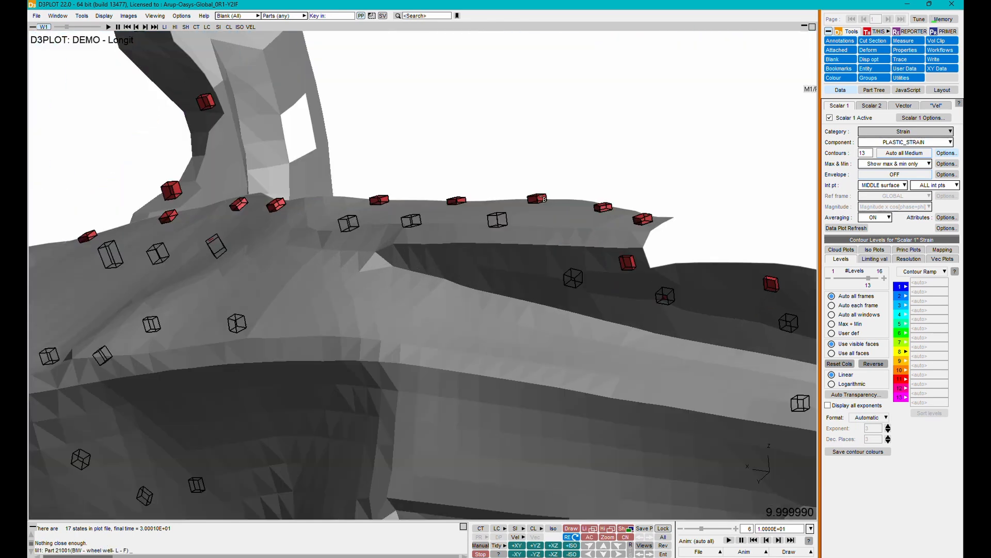
right_click(539, 197)
mouse_move(551, 294)
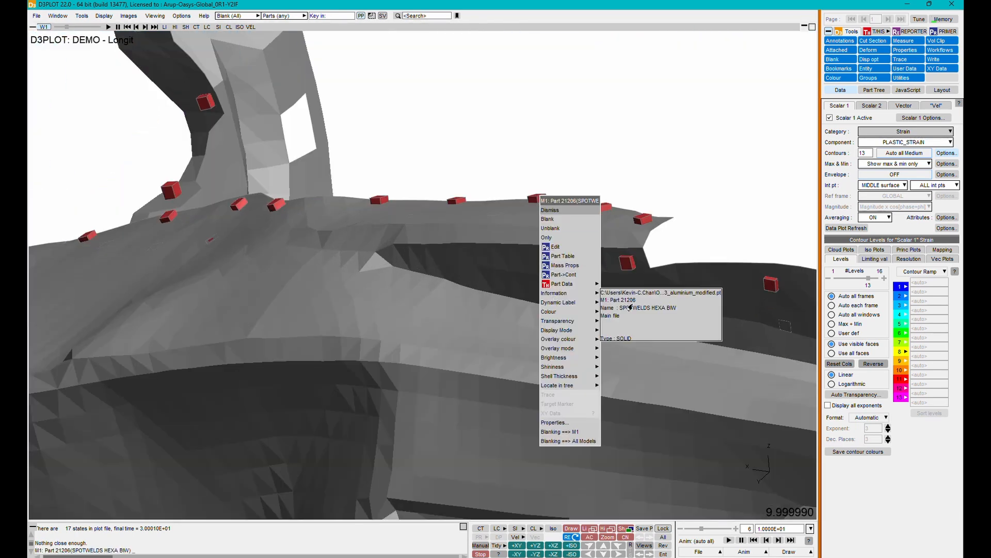
left_click(604, 124)
scroll(321, 241, "down", 4)
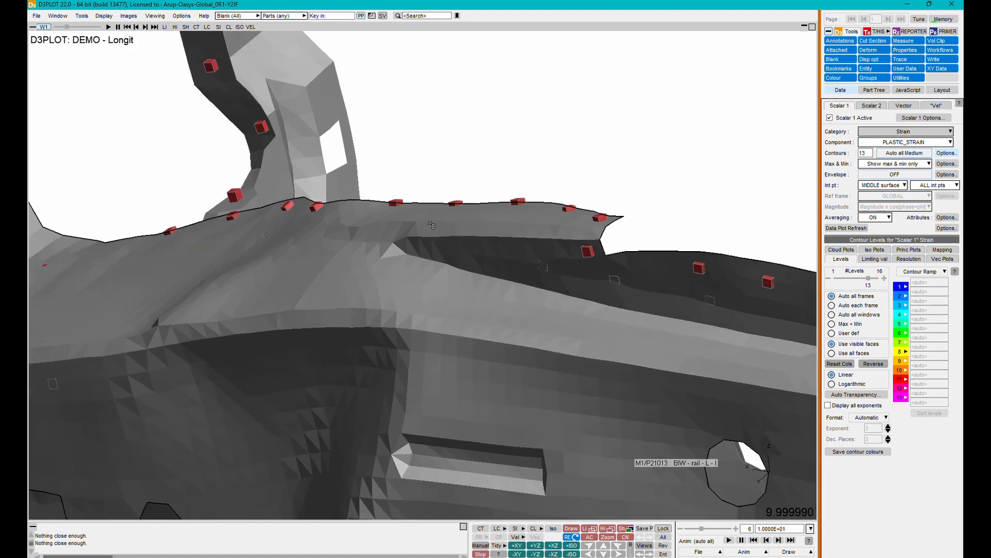
scroll(321, 241, "down", 6)
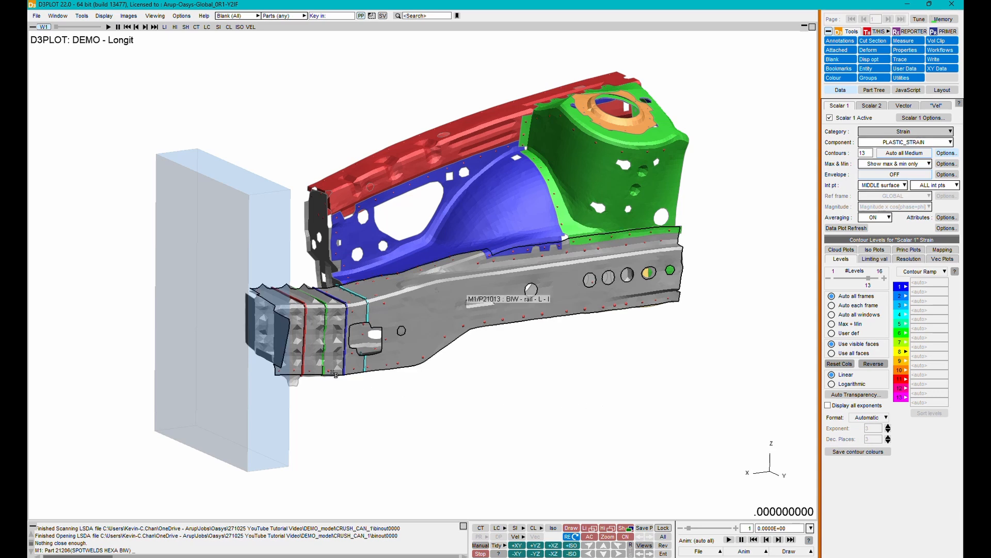
Step: Inspect the sphere-drawn spotwelds along the undeformed rail's lower edge and read their part, material and section information
scroll(313, 354, "up", 5)
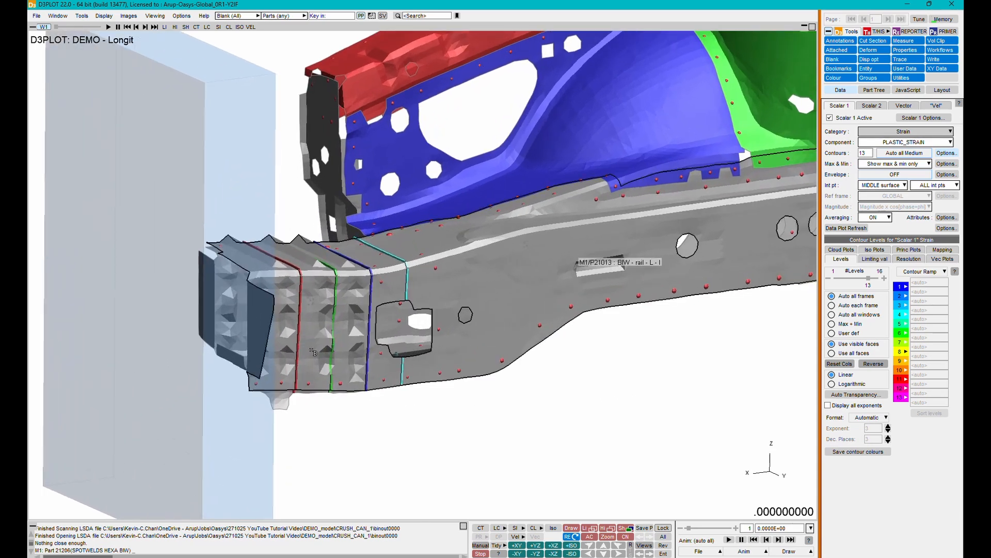
left_click_drag(313, 352, 293, 323, "shift")
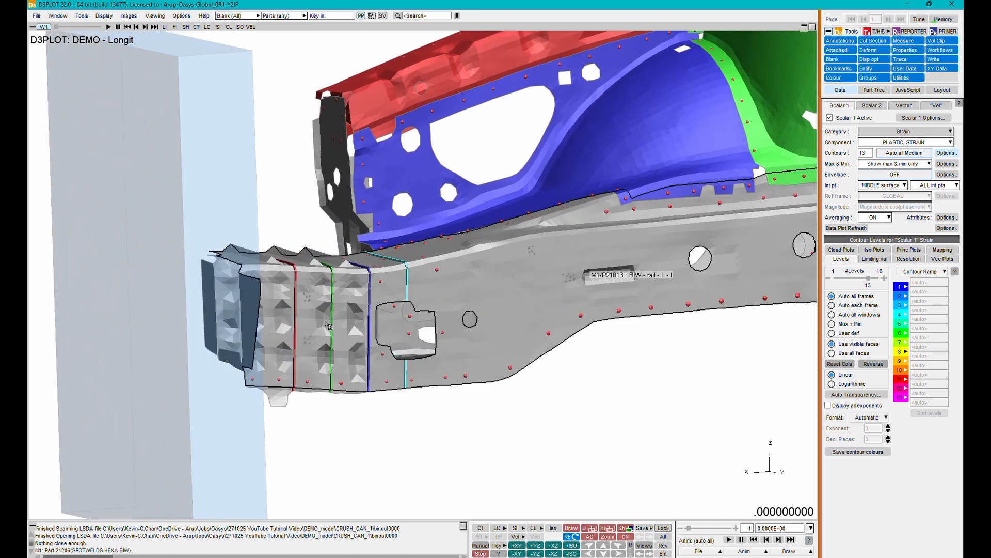
scroll(620, 313, "up", 2)
scroll(620, 313, "up", 1)
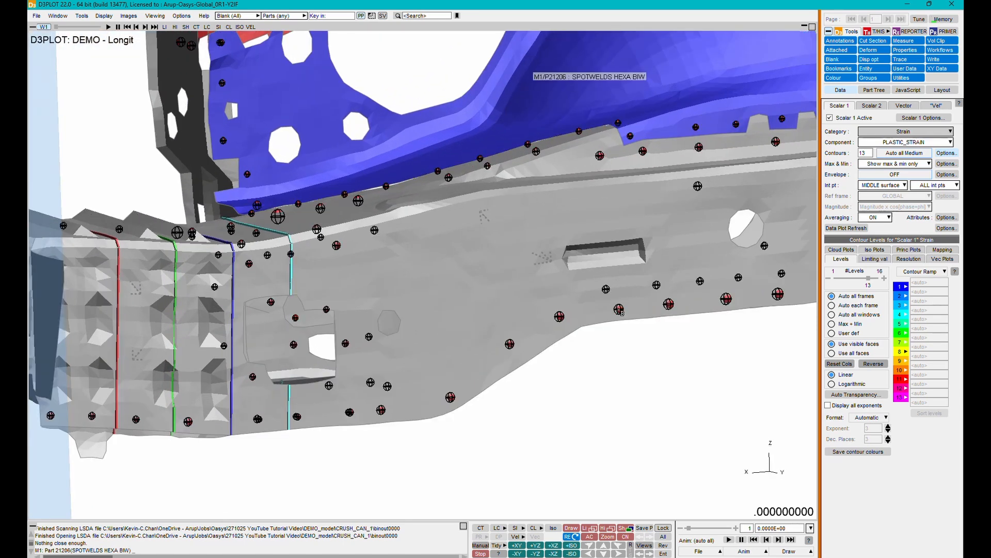
right_click(620, 313)
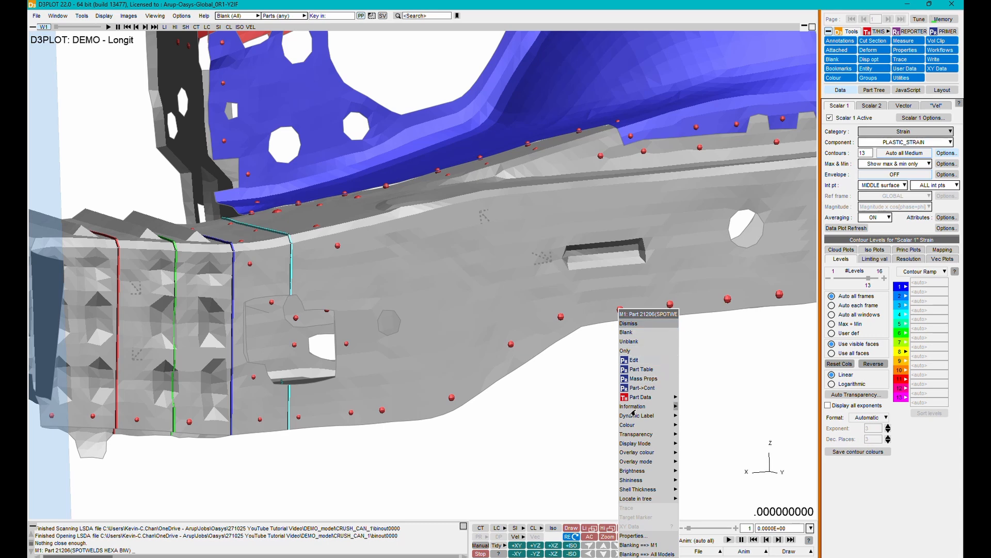
mouse_move(634, 408)
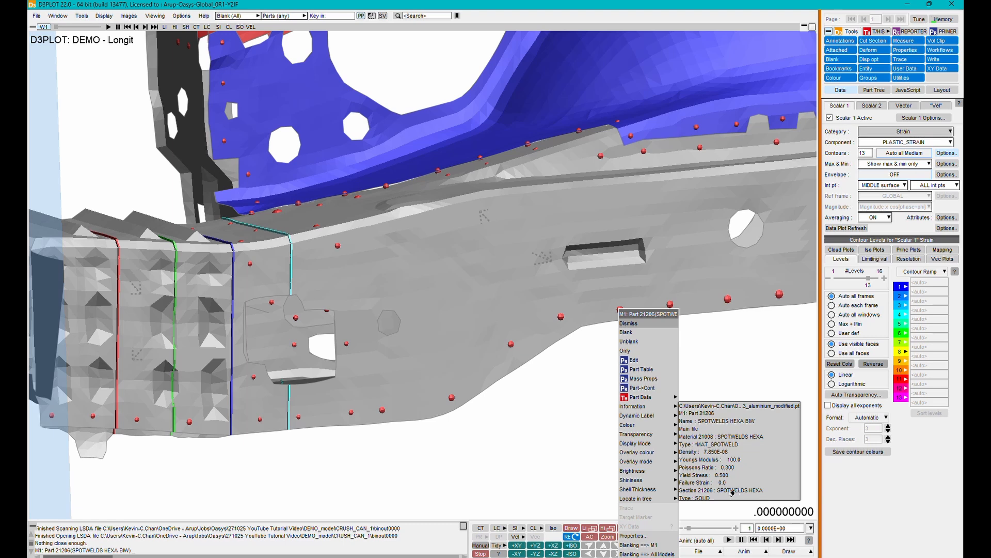
left_click(552, 452)
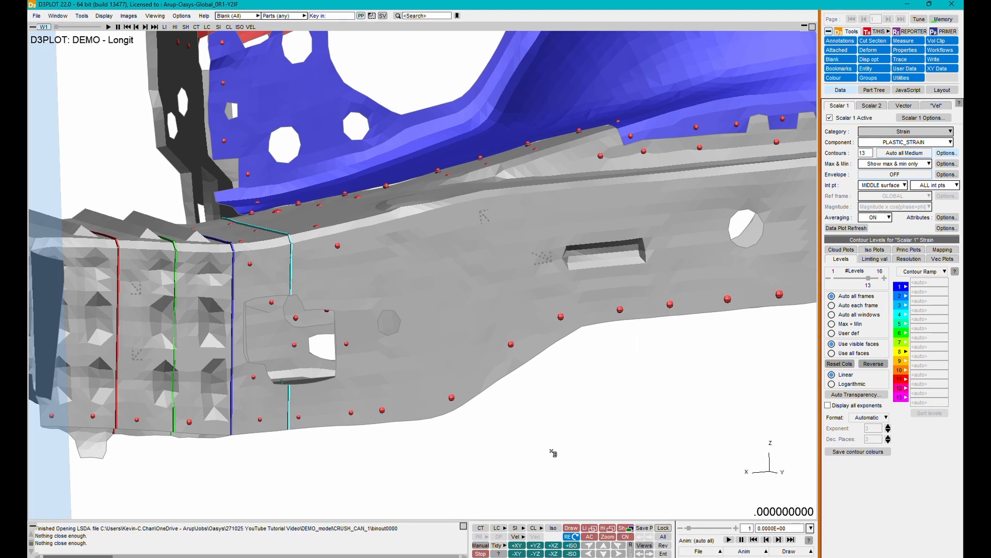
scroll(552, 453, "down", 5)
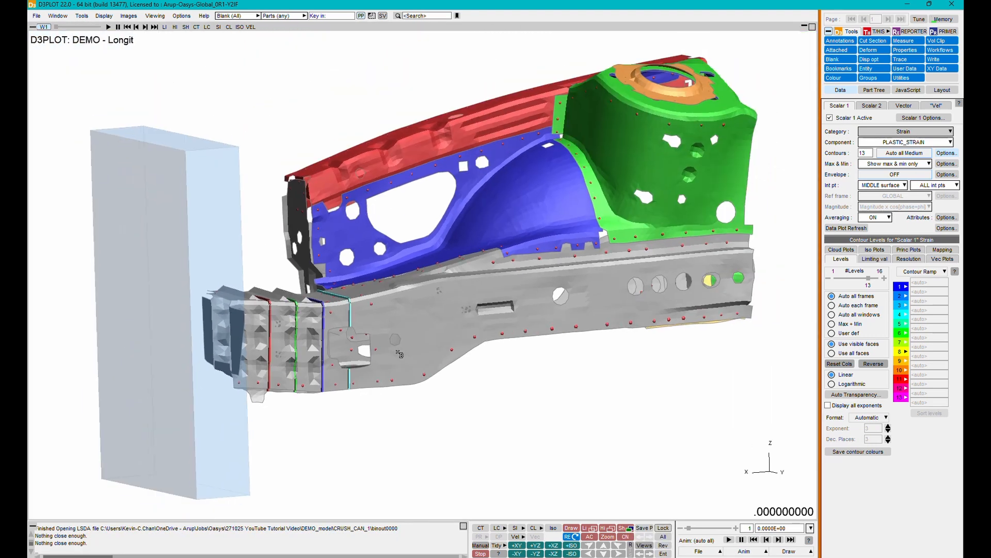
Step: Review the spotweld symbol settings in the display options and close them unchanged
left_click(98, 16)
mouse_move(111, 81)
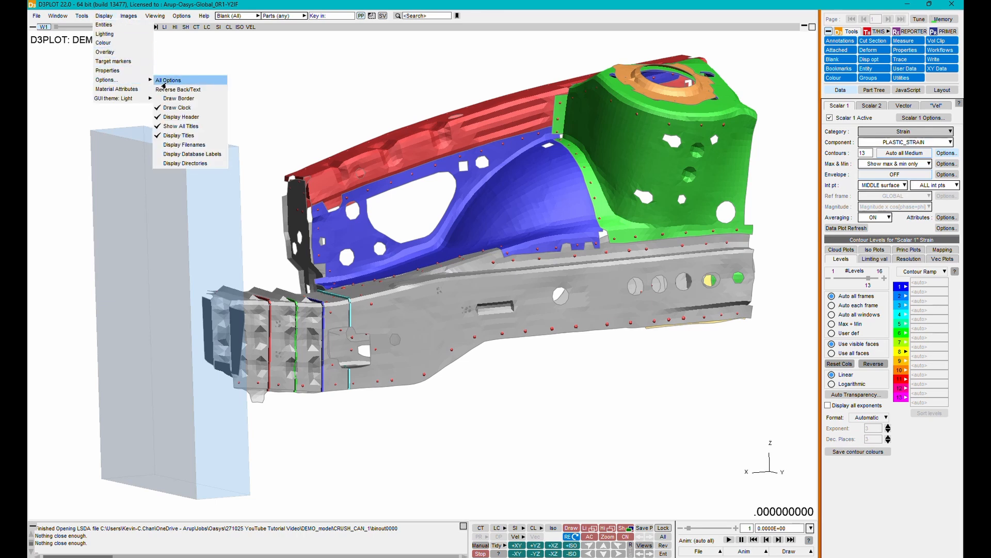
left_click(167, 81)
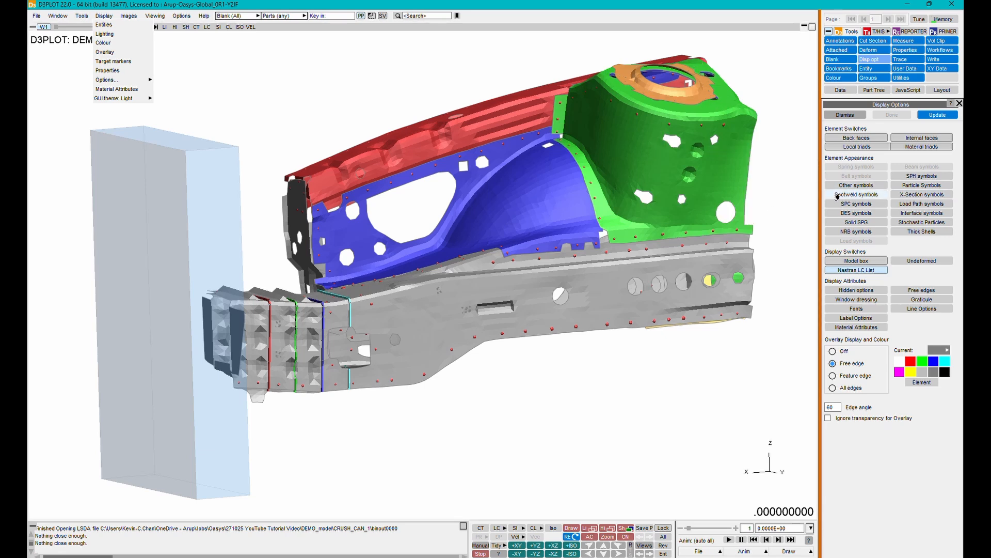
left_click(837, 196)
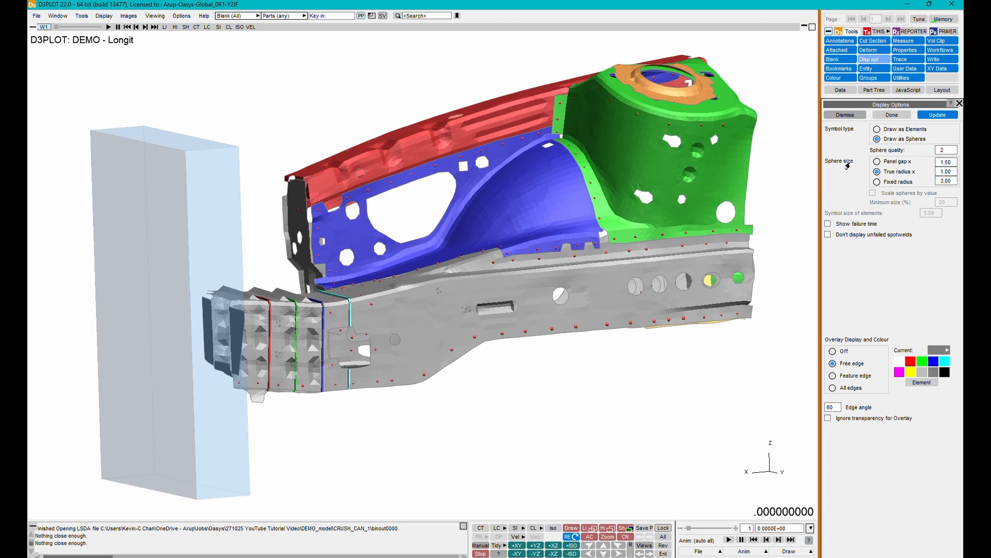
left_click(891, 115)
left_click(845, 115)
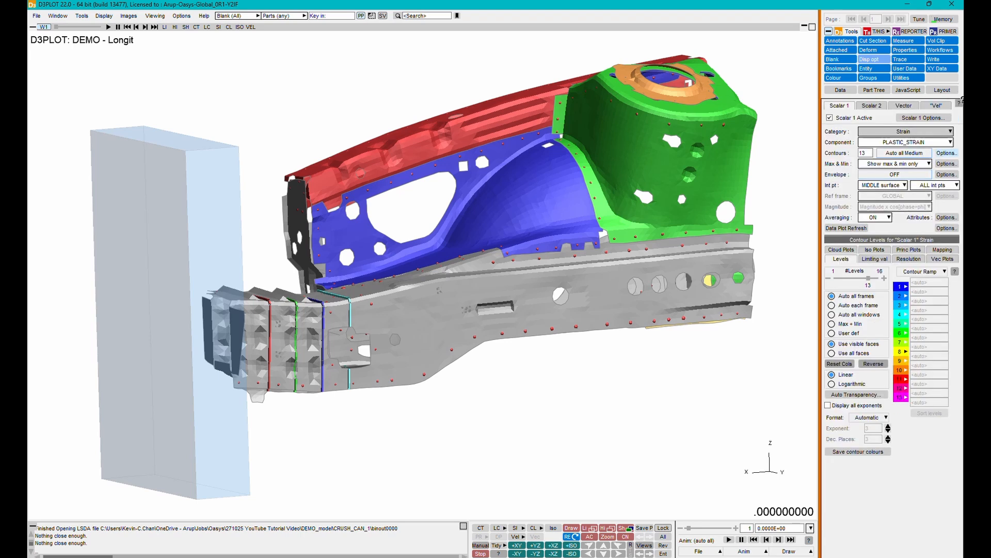
Step: Turn the drawing of the hex welds and cross-sections off in the entity display settings, and restore both
left_click(109, 19)
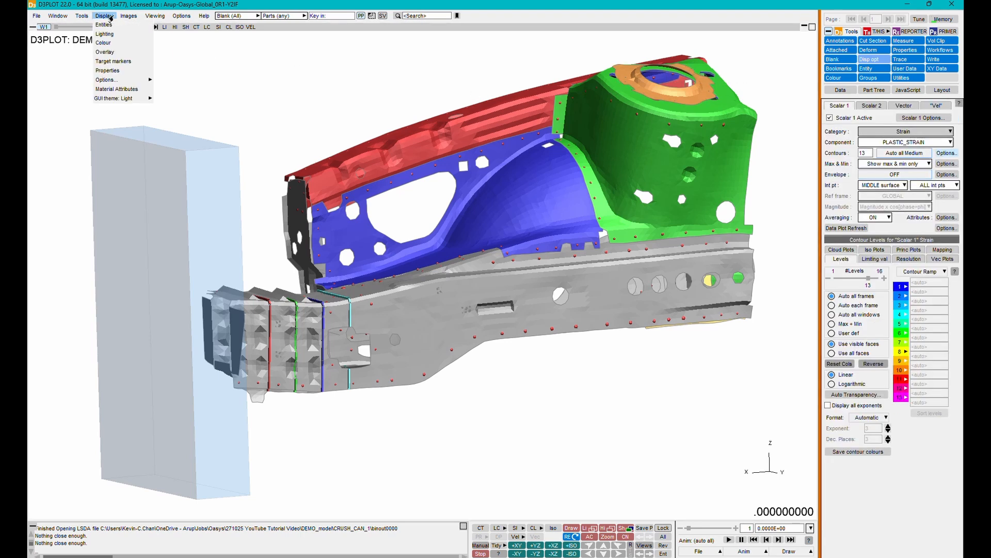
left_click(109, 27)
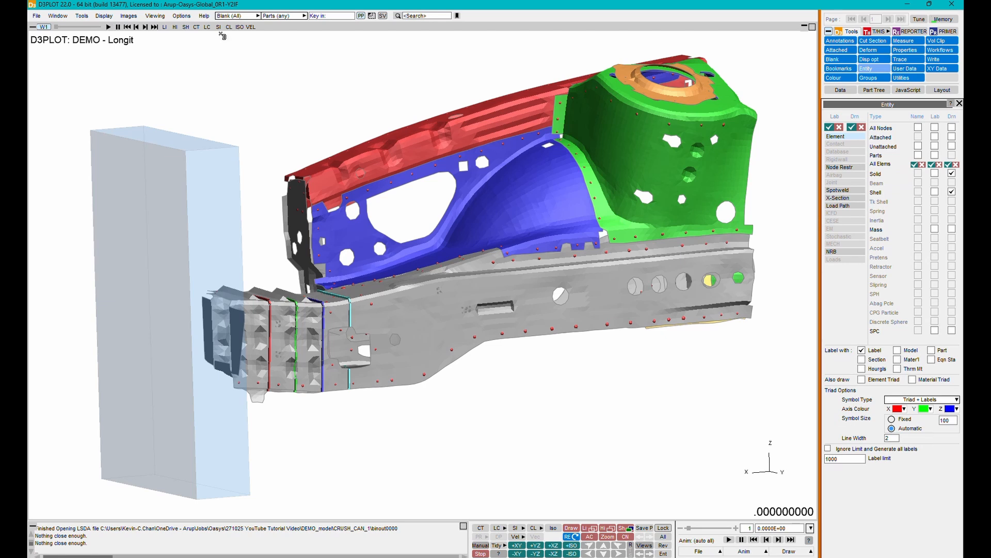
left_click(833, 190)
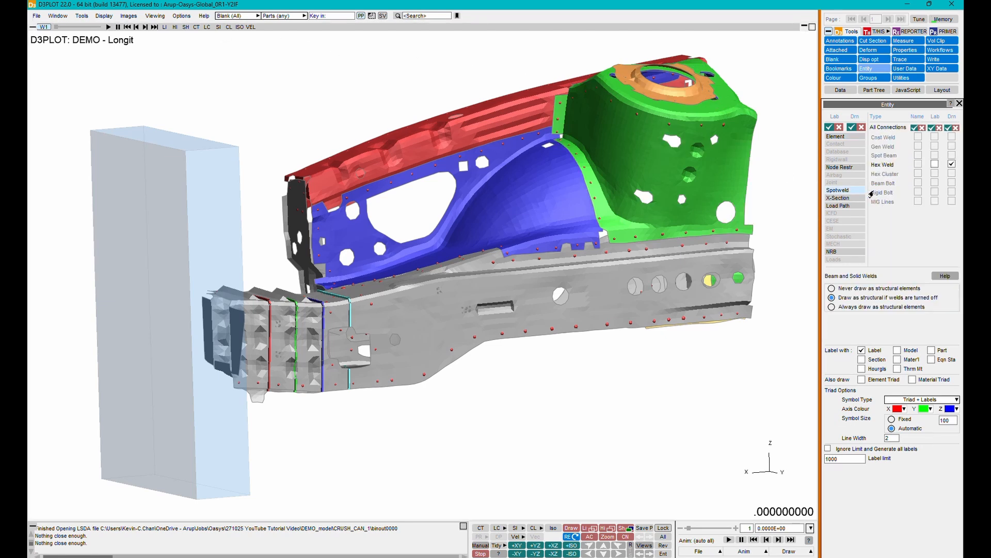
left_click(952, 164)
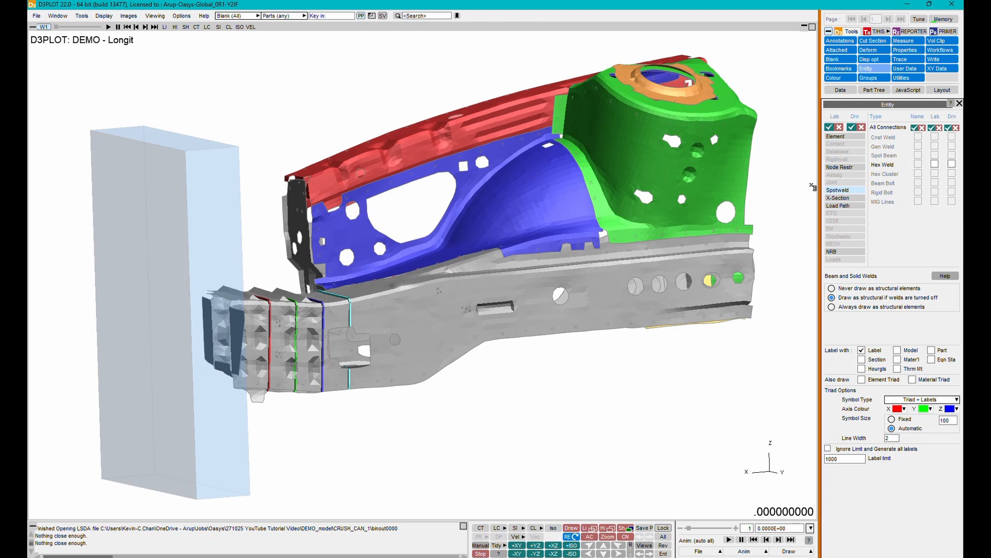
left_click(837, 197)
left_click(952, 129)
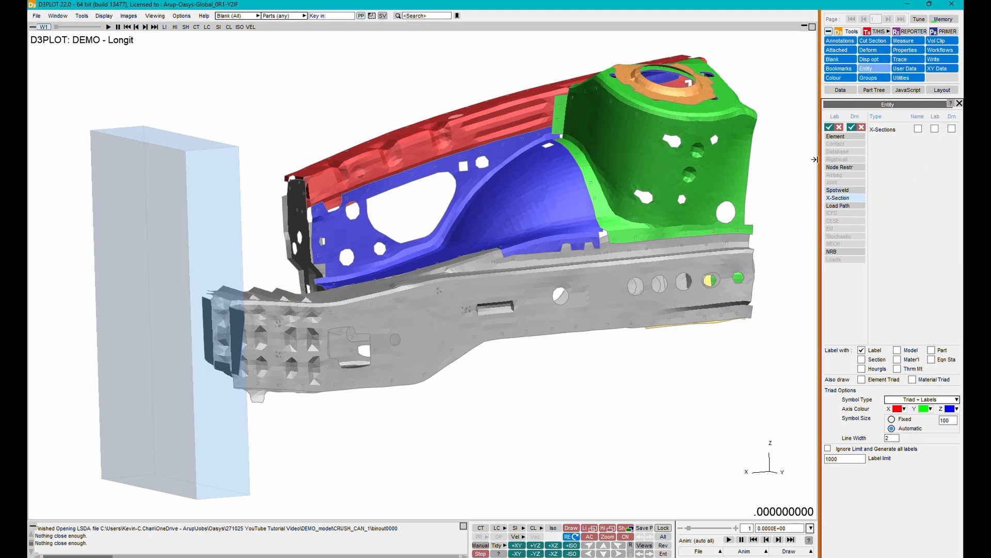
left_click(851, 190)
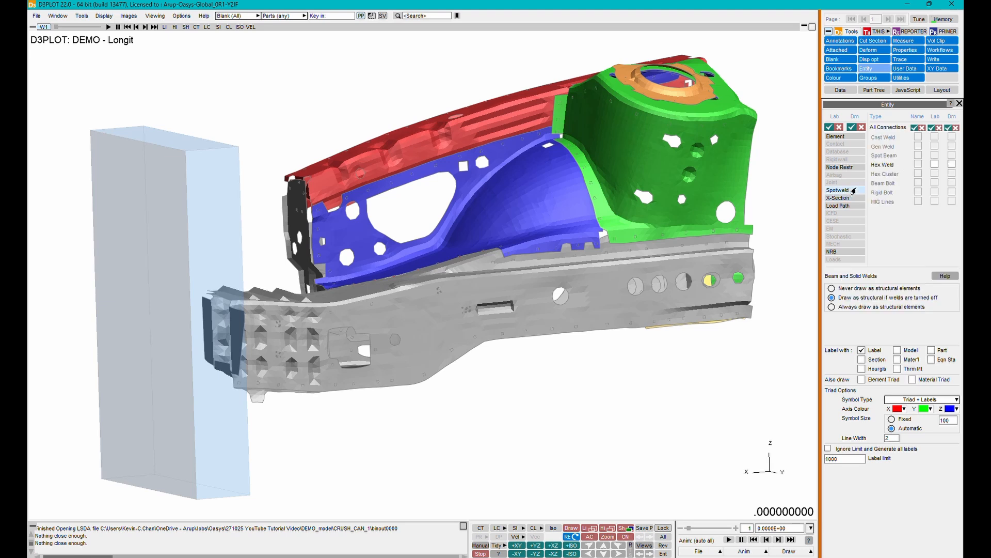
left_click(948, 128)
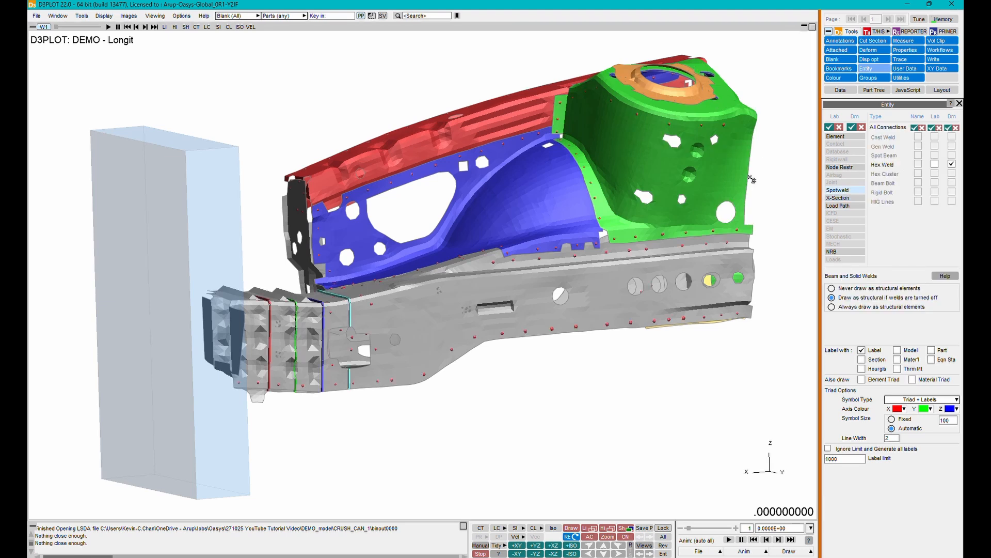
Step: Open the T/HIS link and plot the X force for the red cross-section picked at the front of the rail
left_click(872, 32)
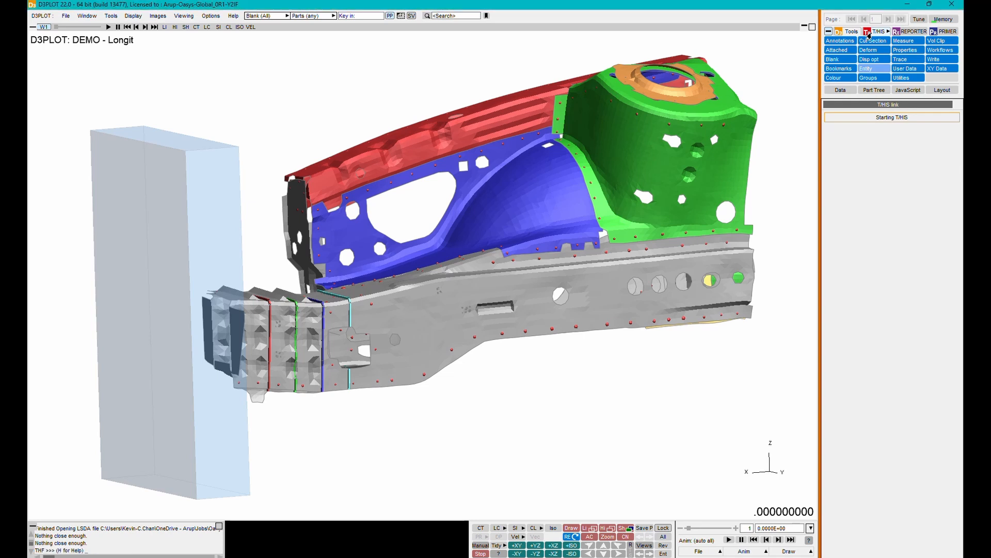
left_click(869, 35)
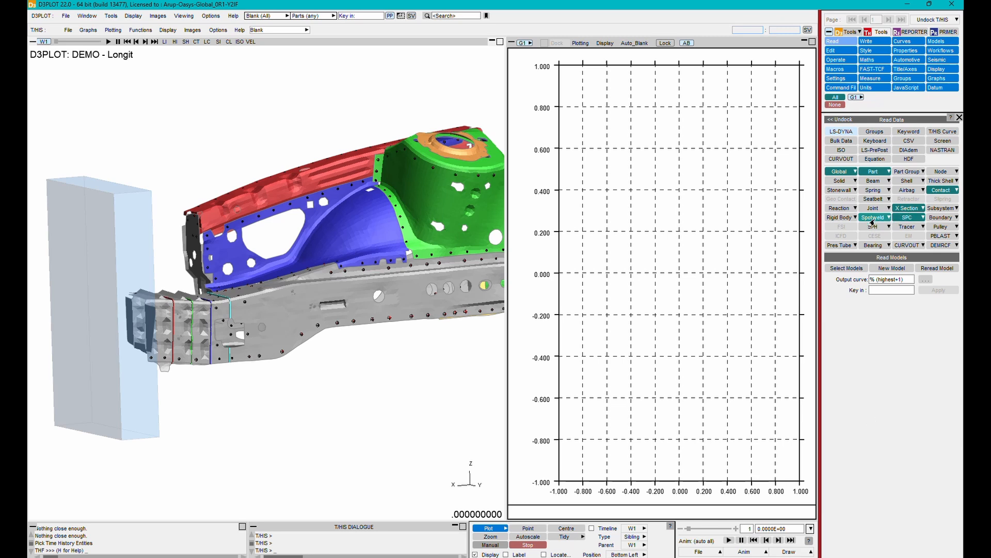
scroll(136, 349, "up", 3)
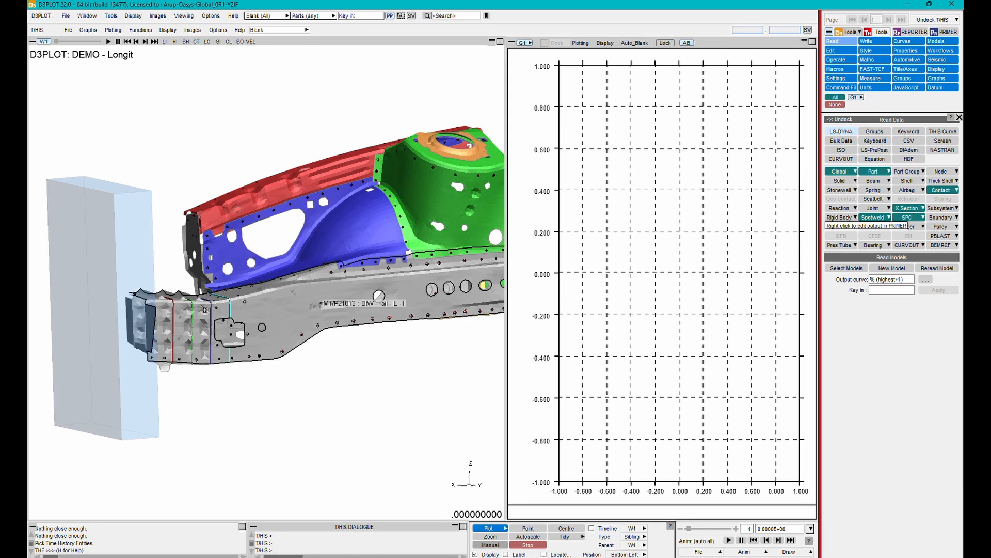
scroll(136, 349, "up", 4)
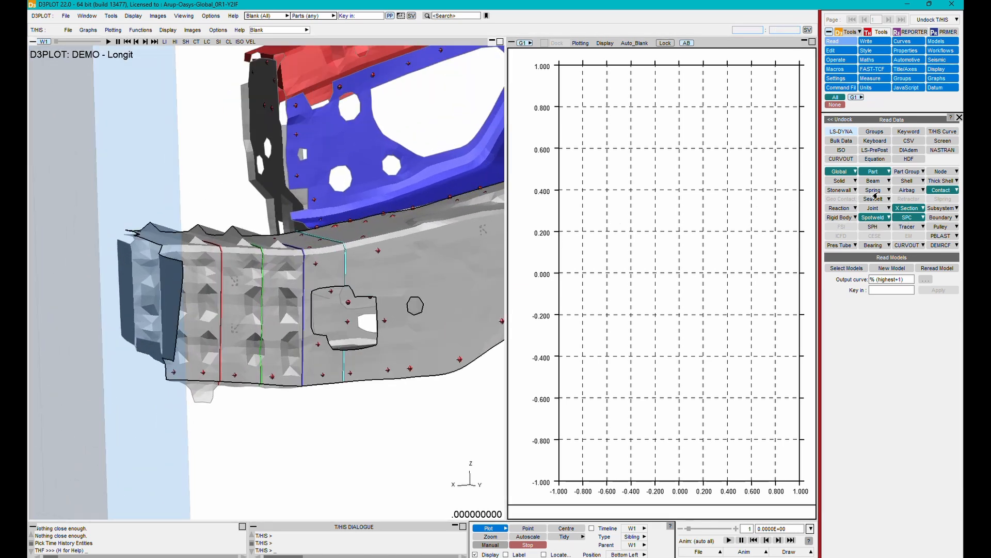
left_click(899, 208)
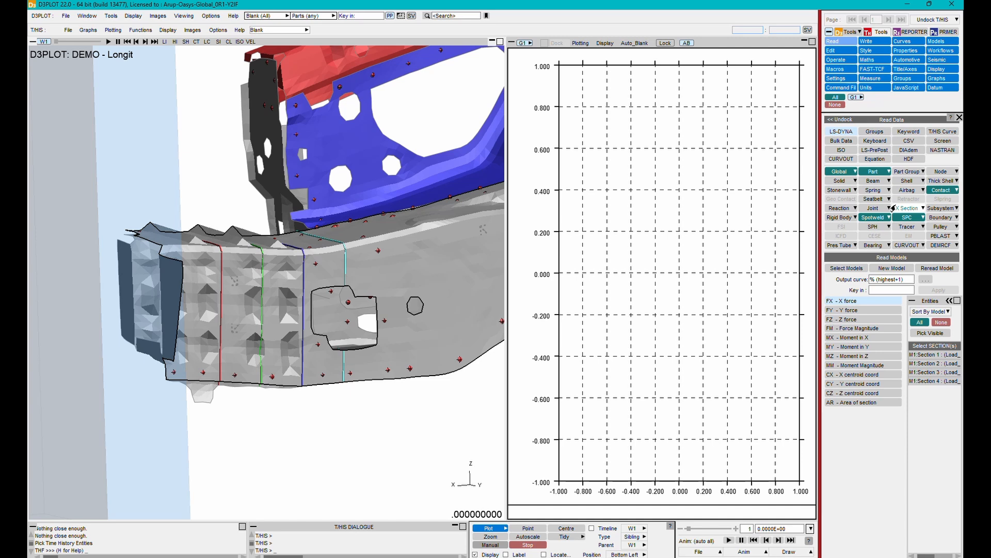
left_click(927, 333)
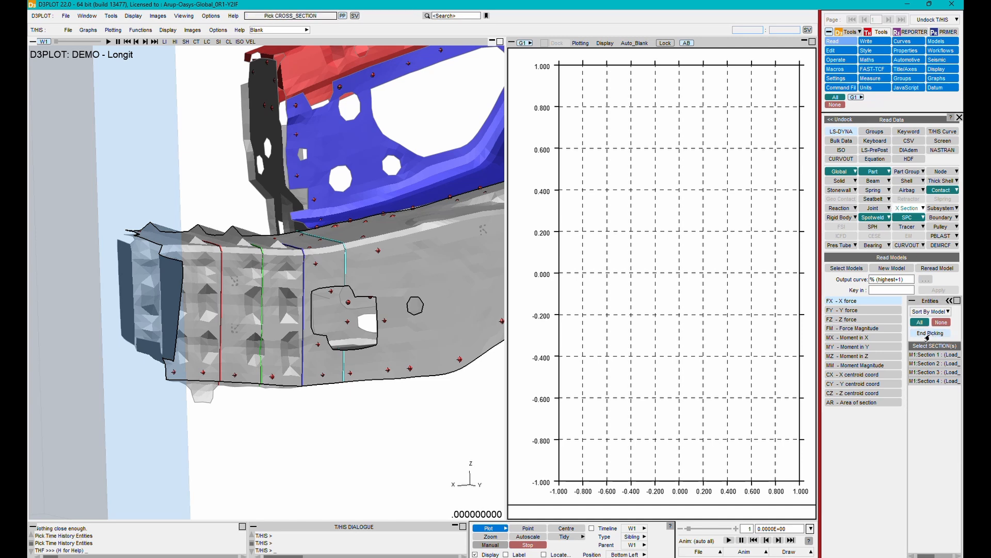
left_click(221, 271)
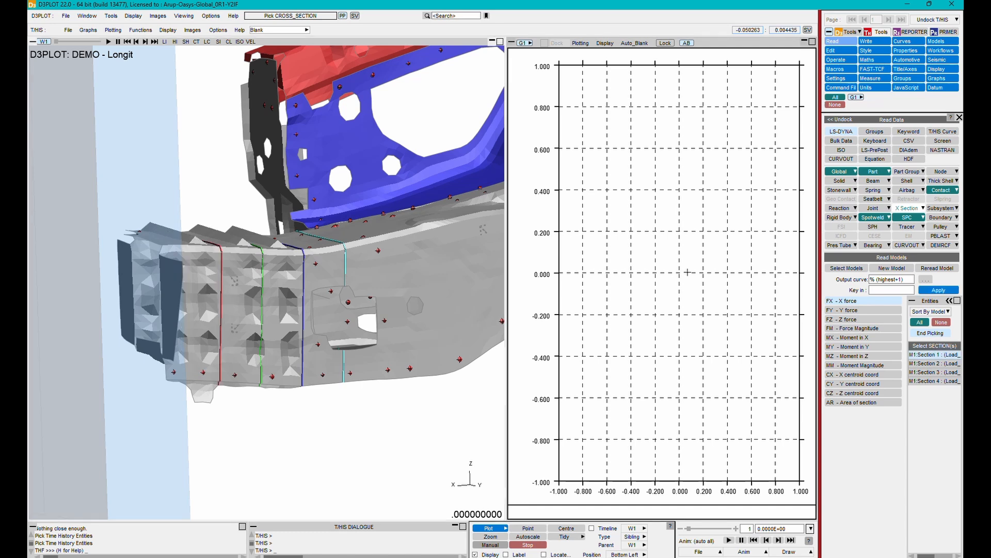
left_click(939, 290)
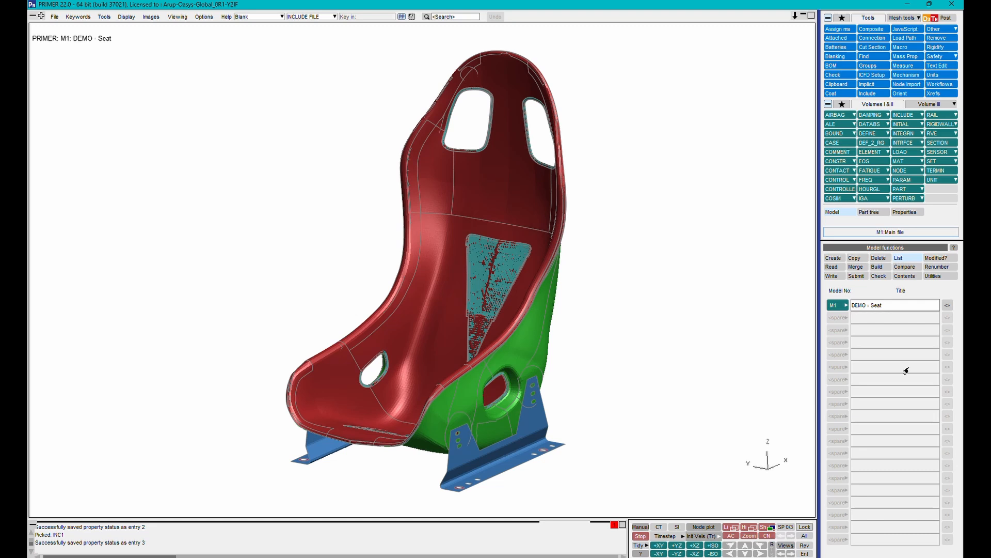
Step: Switch to PRIMER and step through the saved display property states of the seat model
left_click(791, 537)
left_click(790, 538)
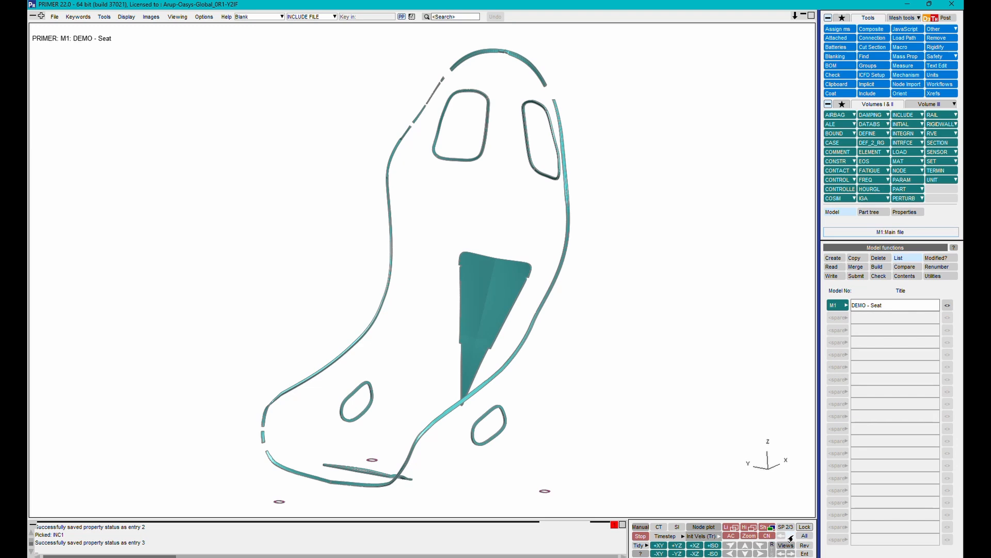
left_click(790, 538)
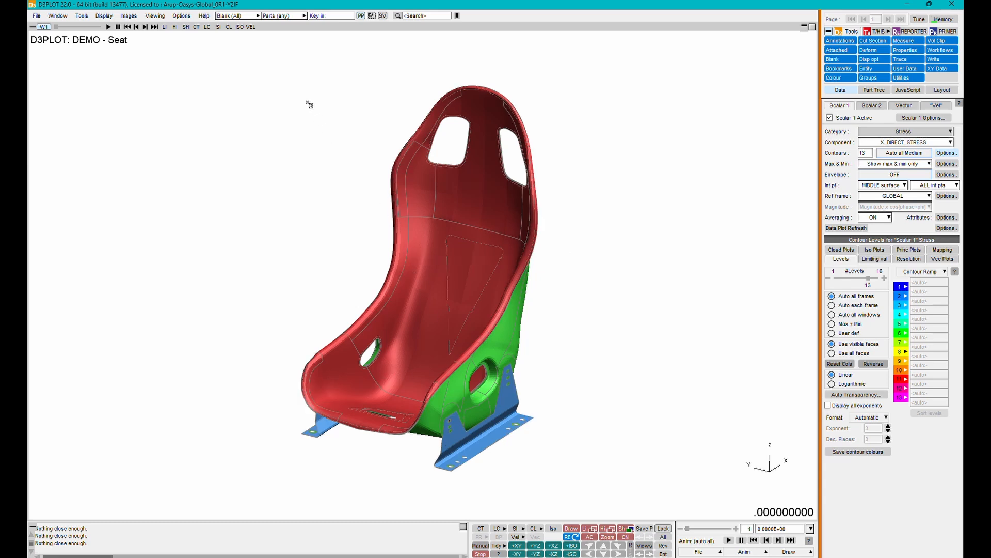
Step: In D3PLOT, blank the seat's support brackets and the small rings at their bolt holes, unblank them, and check the integration-point surface options
left_click(266, 16)
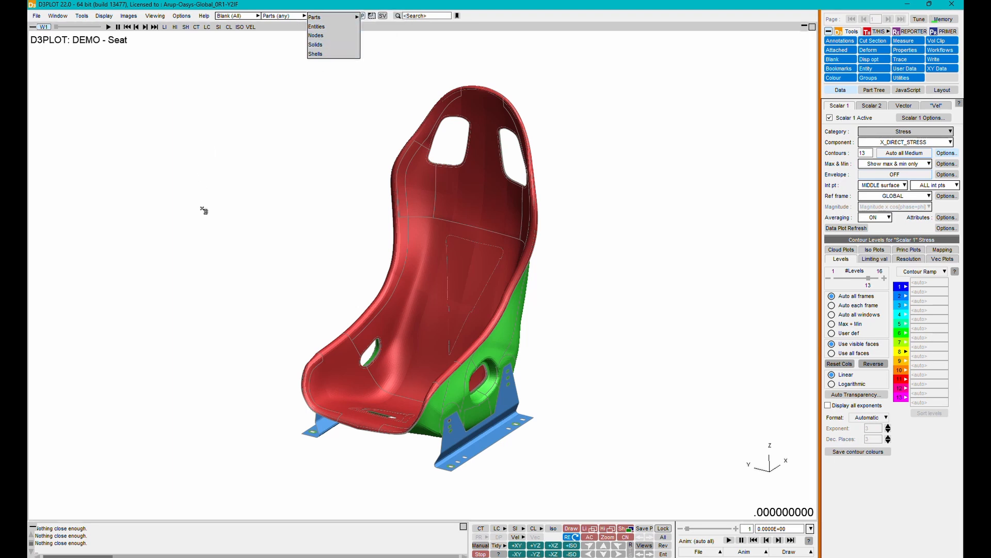
left_click(497, 444)
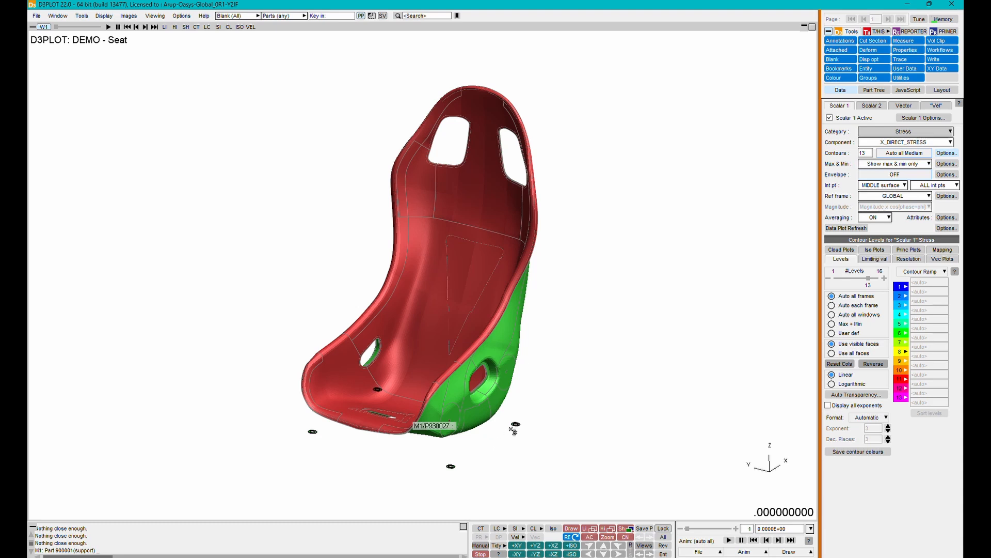
left_click(512, 431)
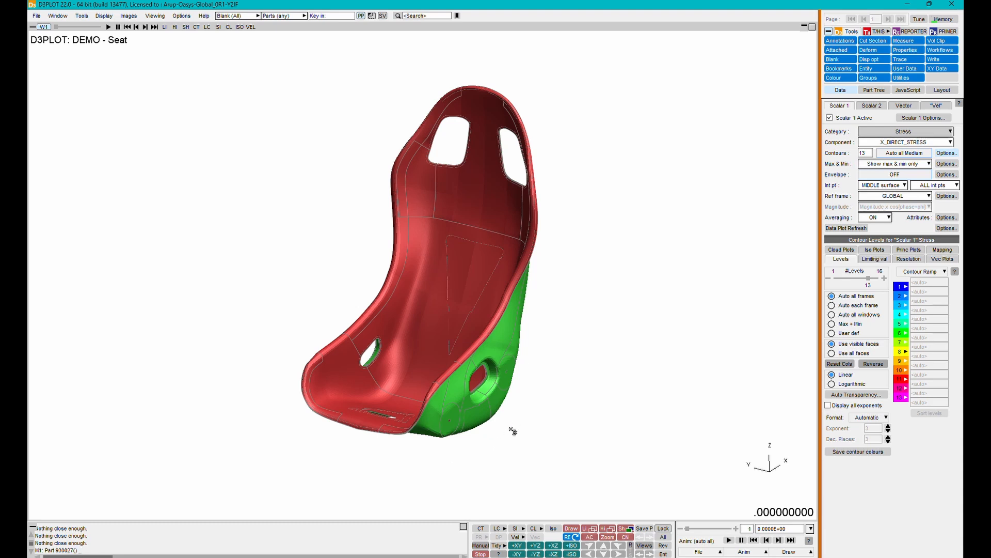
key("u")
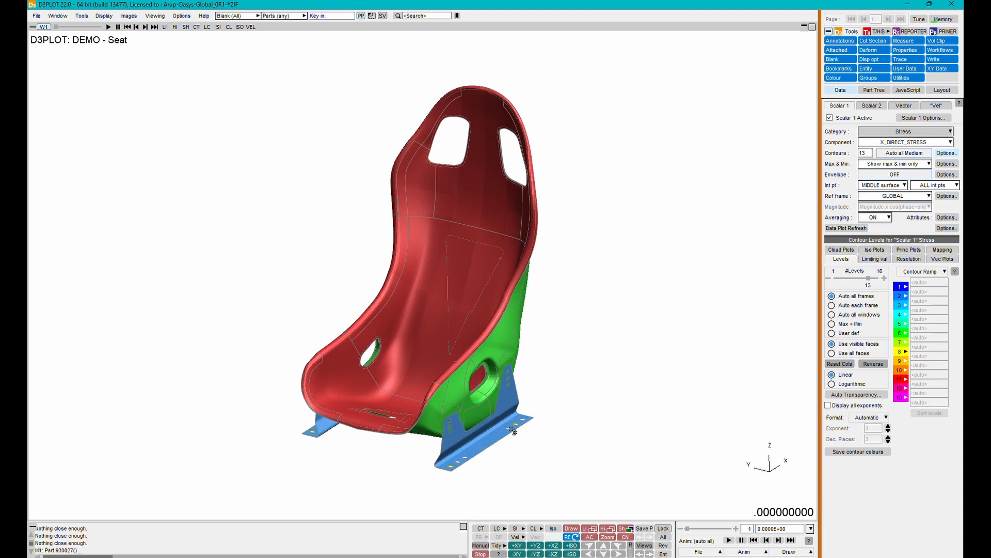
left_click(877, 187)
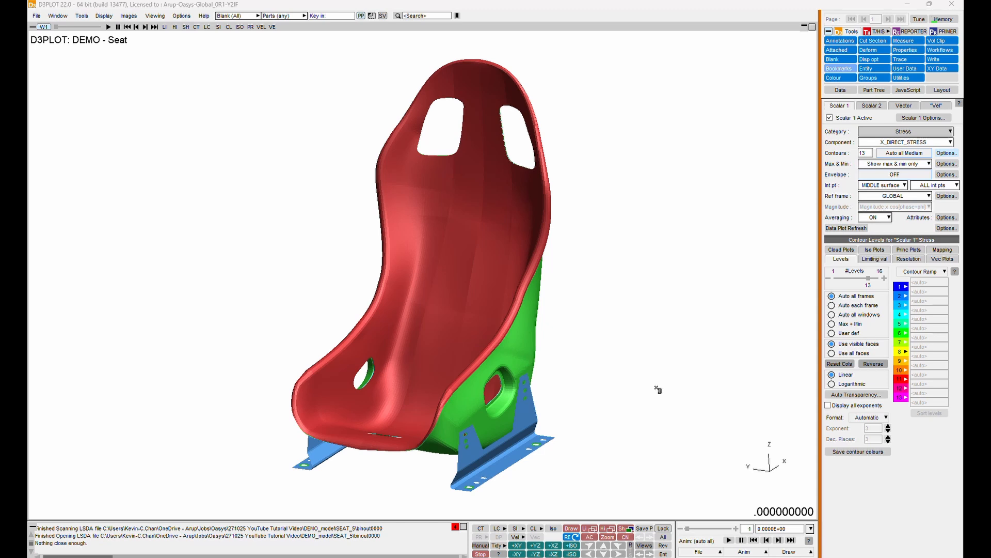
Step: Set quick-pick to Includes, blank the Seat.key, Seat_mount.key and Connections.key include files, and unblank everything
left_click(313, 40)
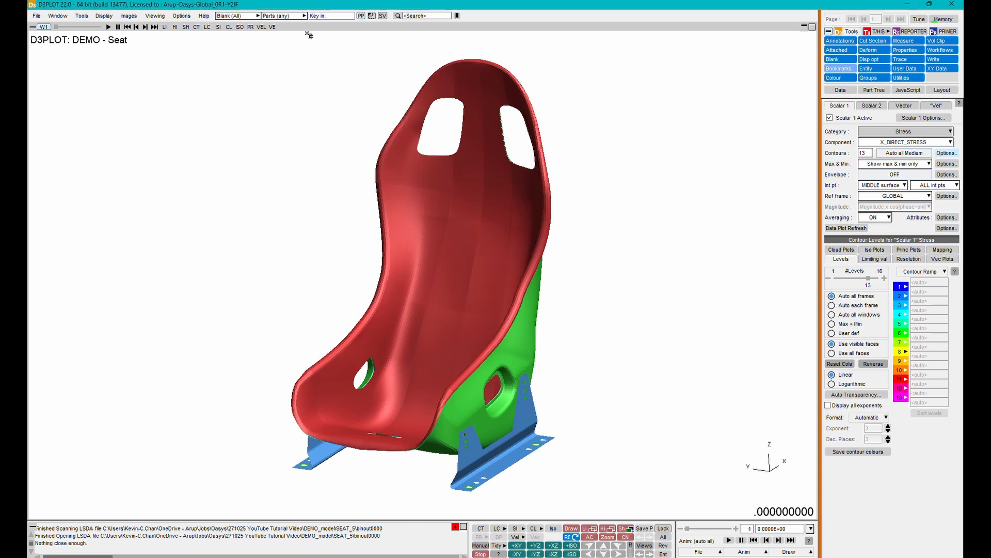
left_click(304, 16)
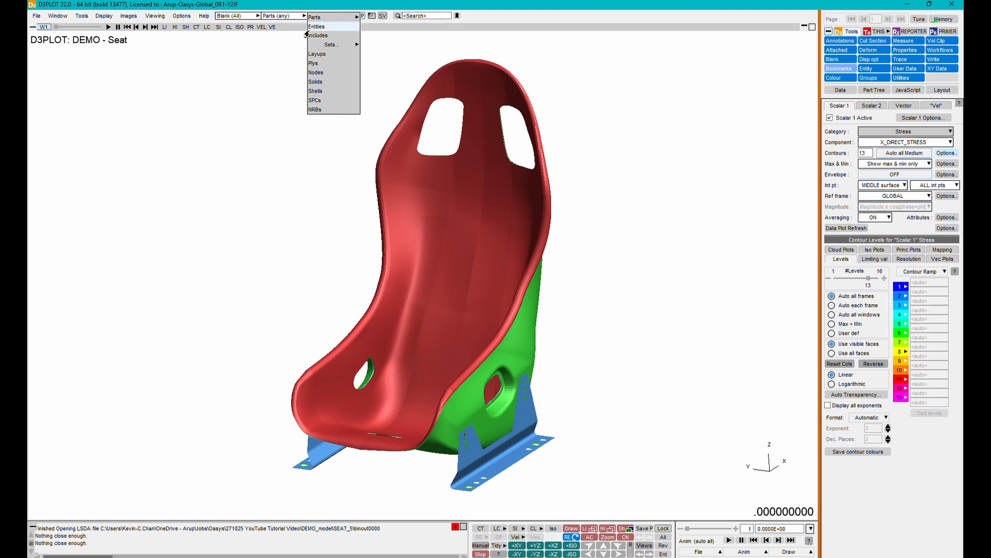
left_click(317, 35)
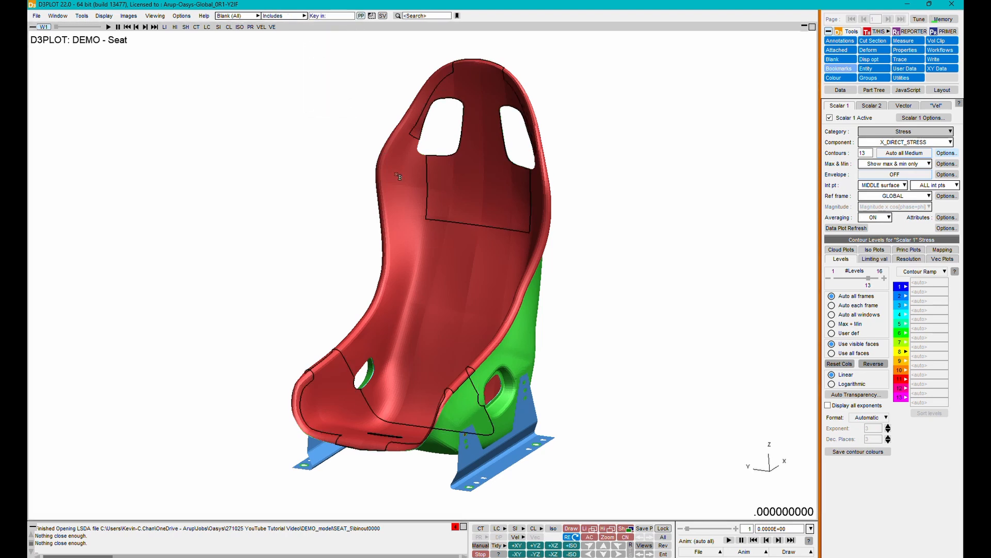
left_click(402, 185)
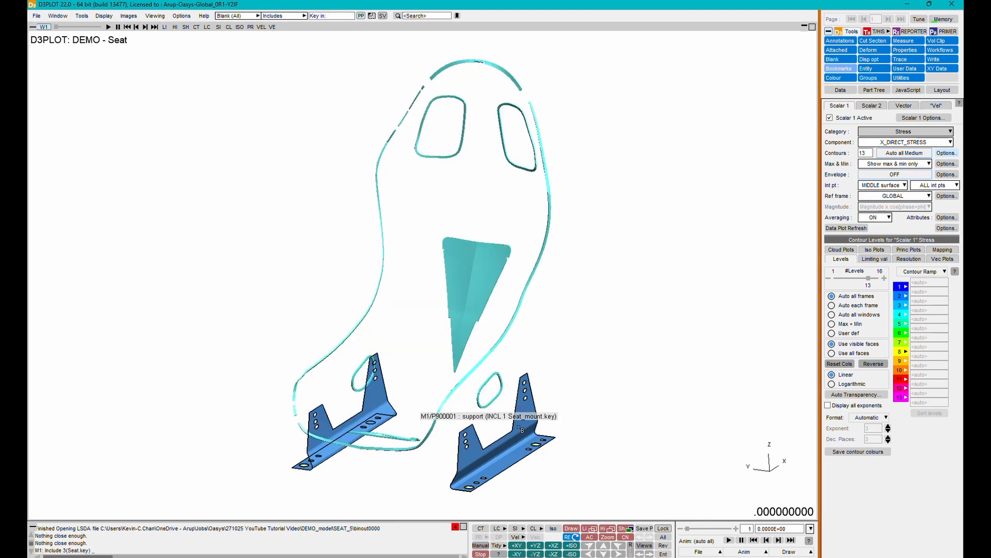
left_click(524, 437)
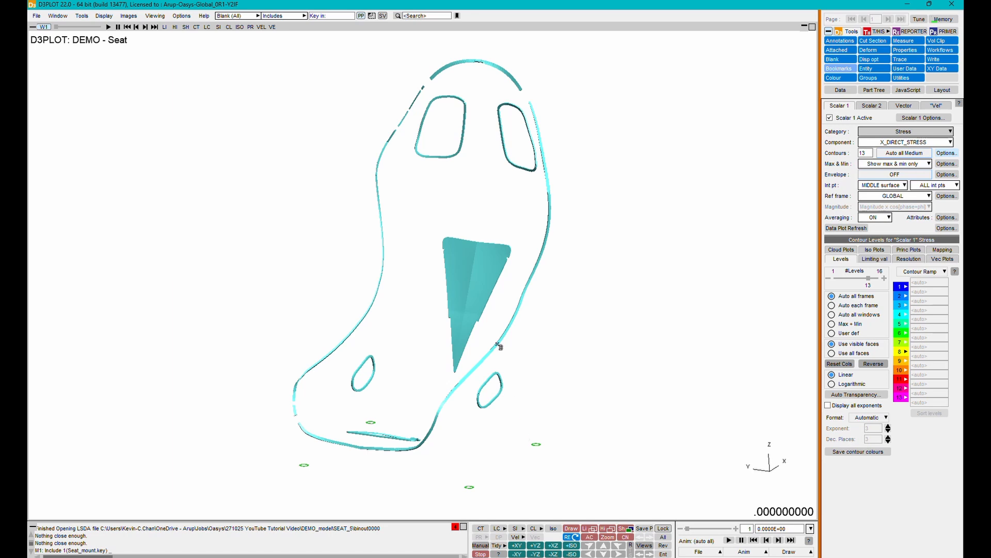
left_click(485, 274)
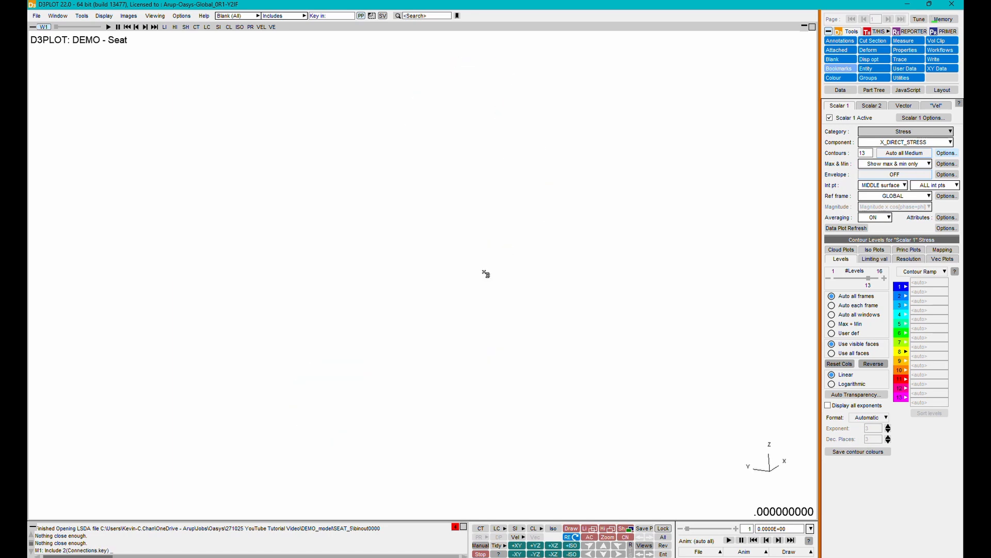
key("u")
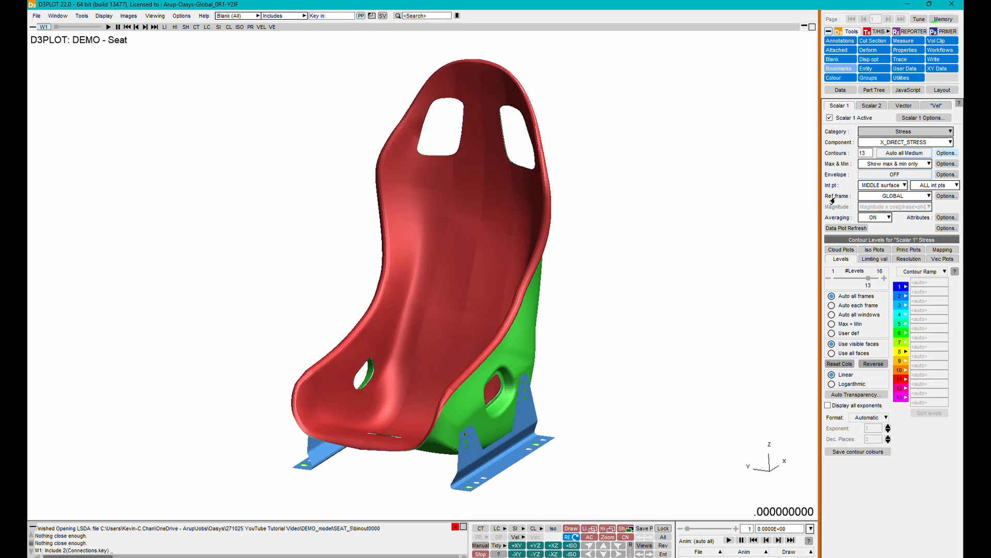
Step: Select Ply 5 (front skin, layer 5) in the ply selection and contour the seat's X direct stress at state 14
left_click(880, 184)
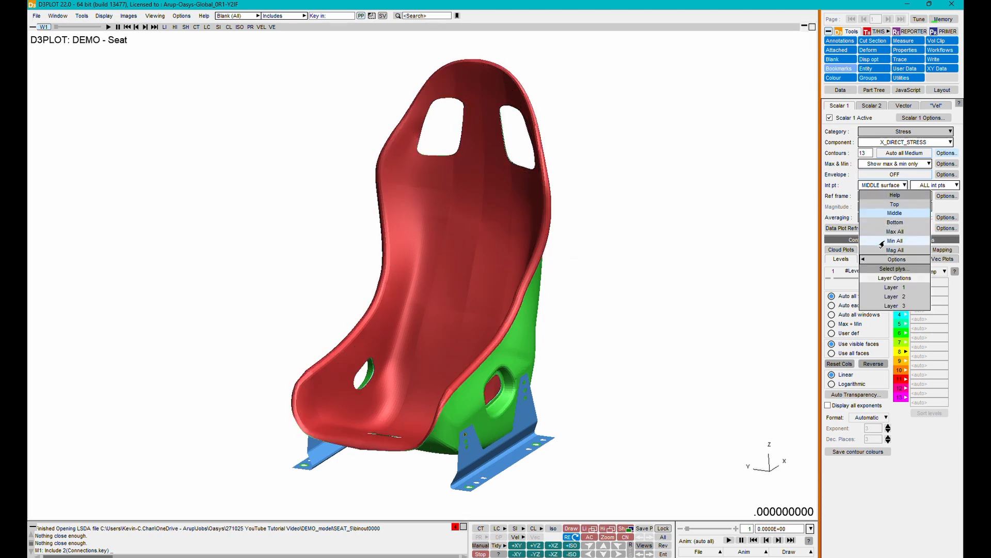
left_click(915, 270)
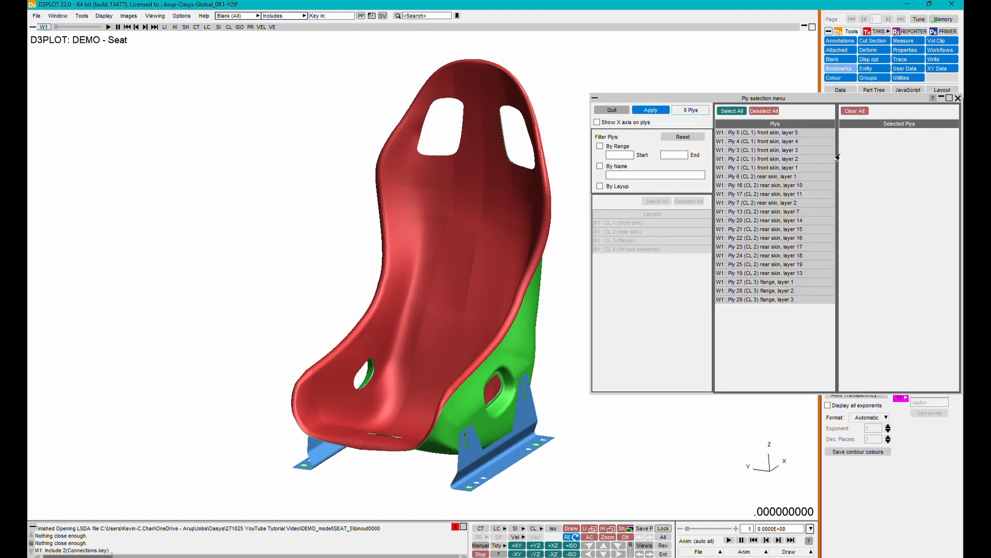
left_click(824, 134)
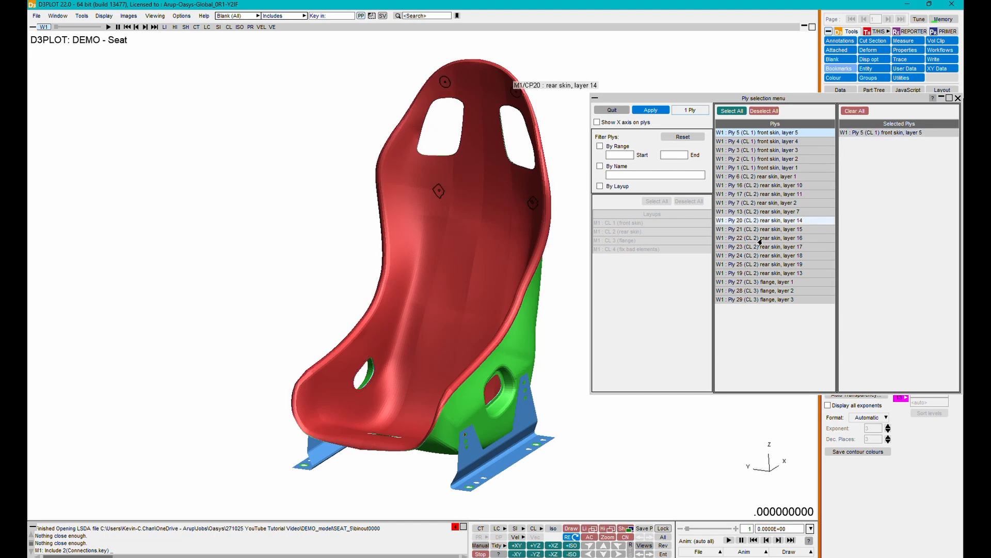
left_click(510, 528)
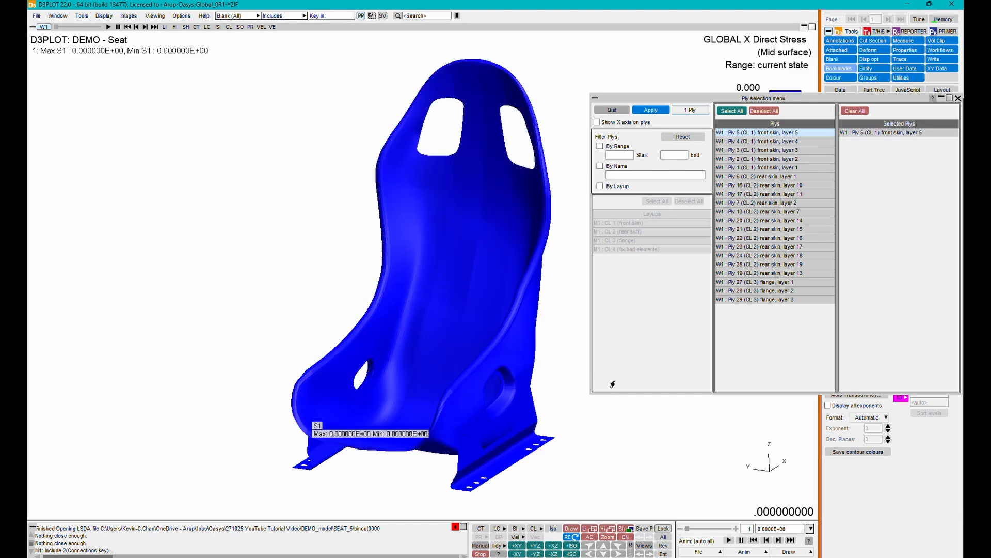
left_click(701, 531)
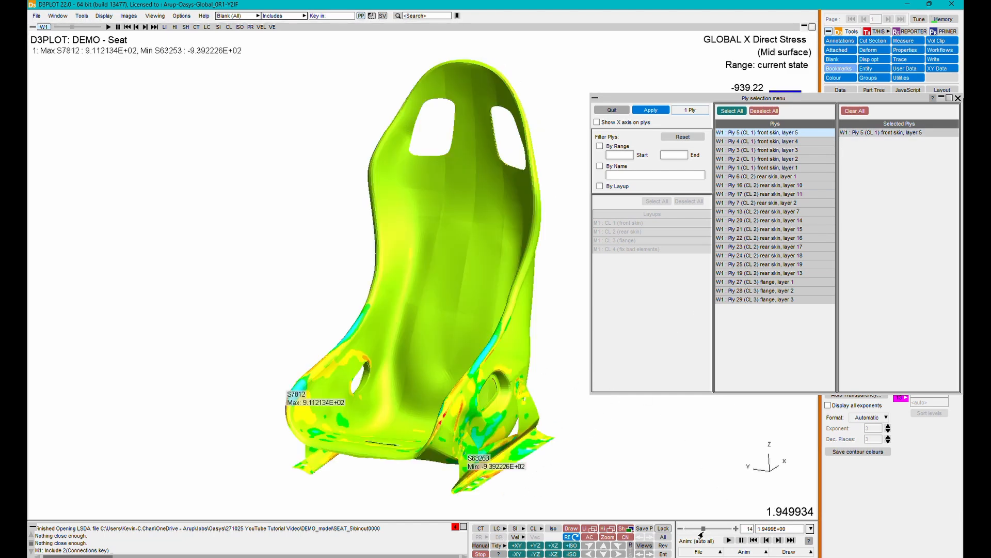